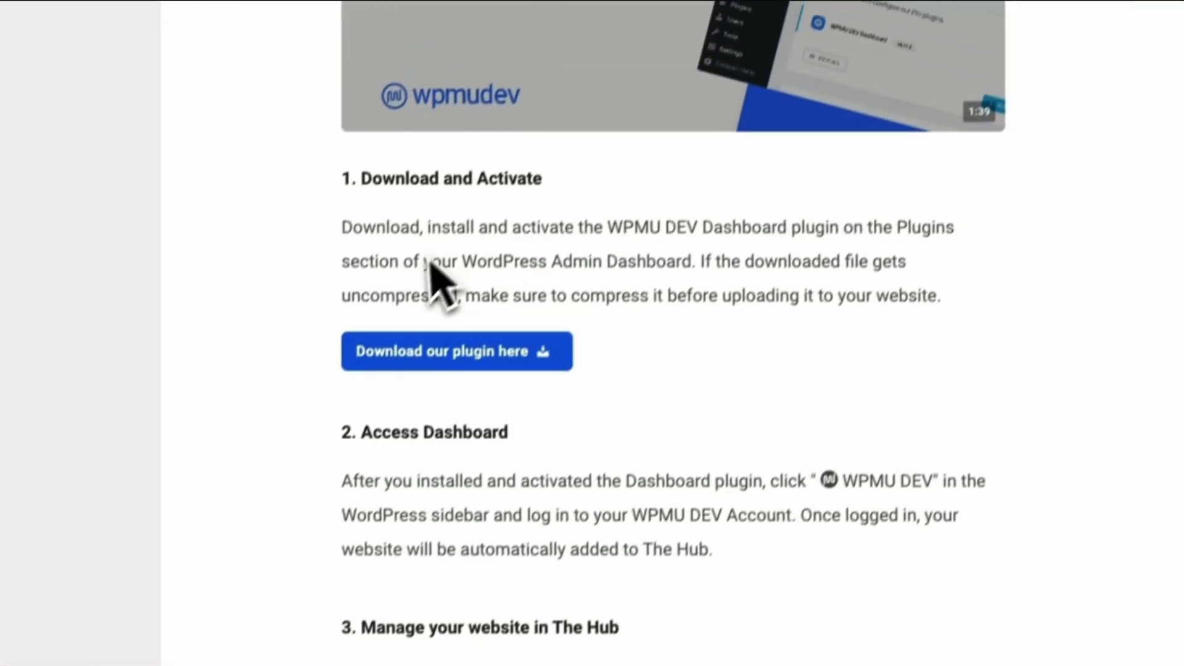
Upload the downloaded wpmu-dev-dashboard-4.11.26 (6).zip as a new plugin on the WordPress site and install it
scroll(509, 293, down, 4)
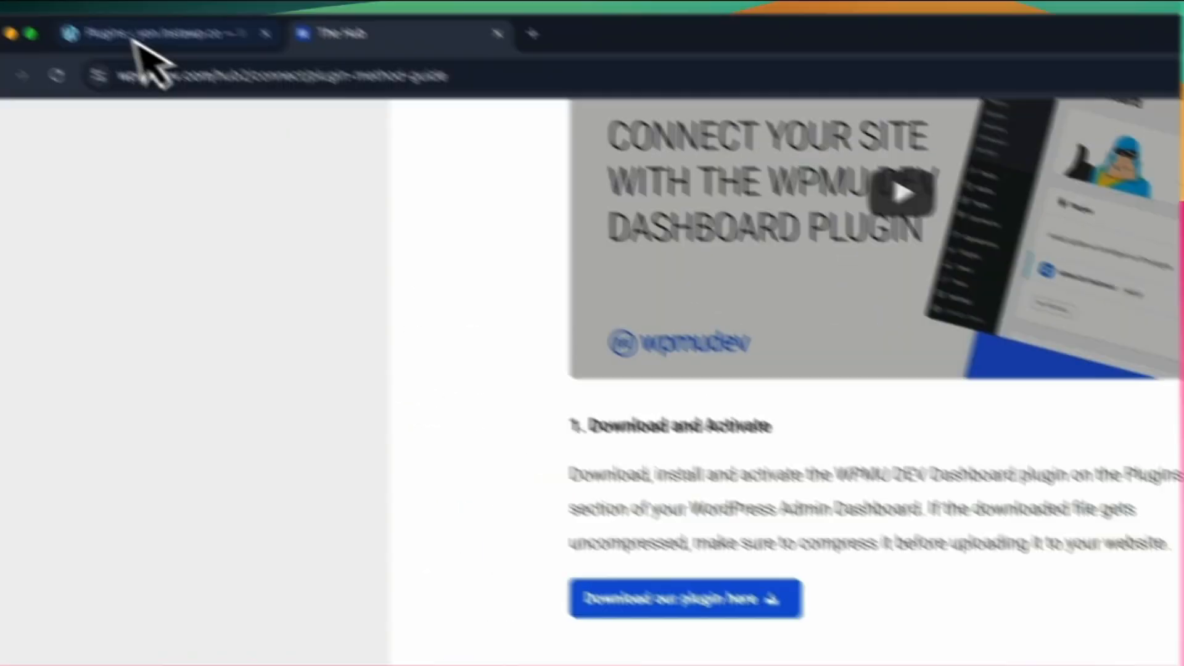
click(131, 36)
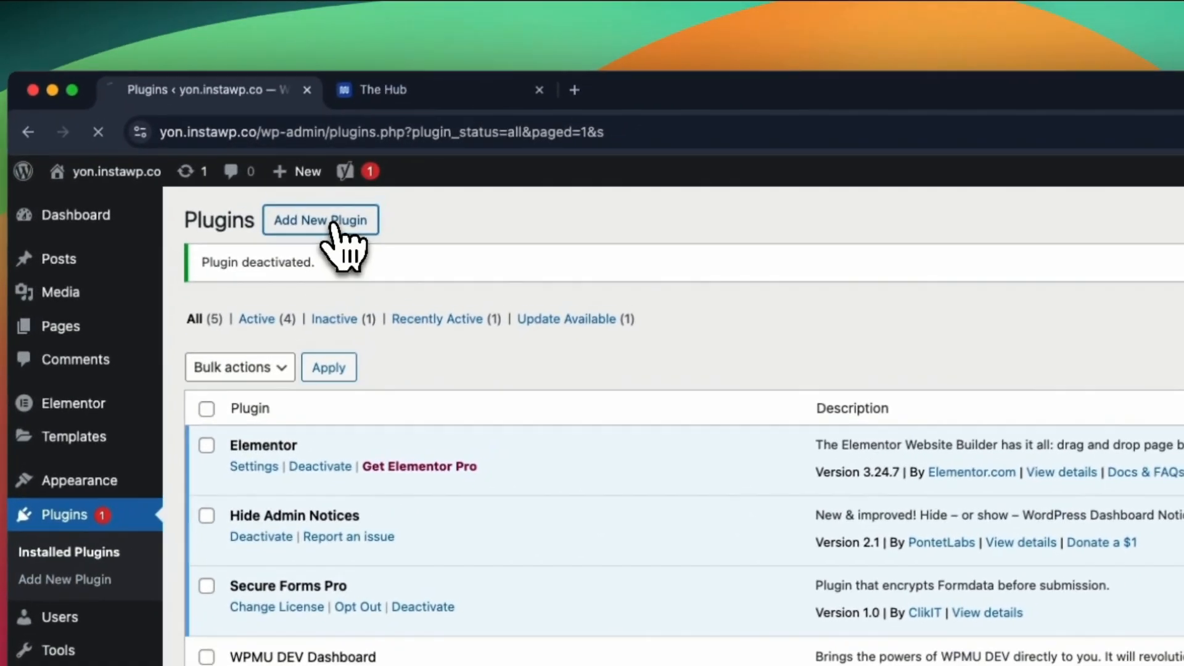
click(384, 129)
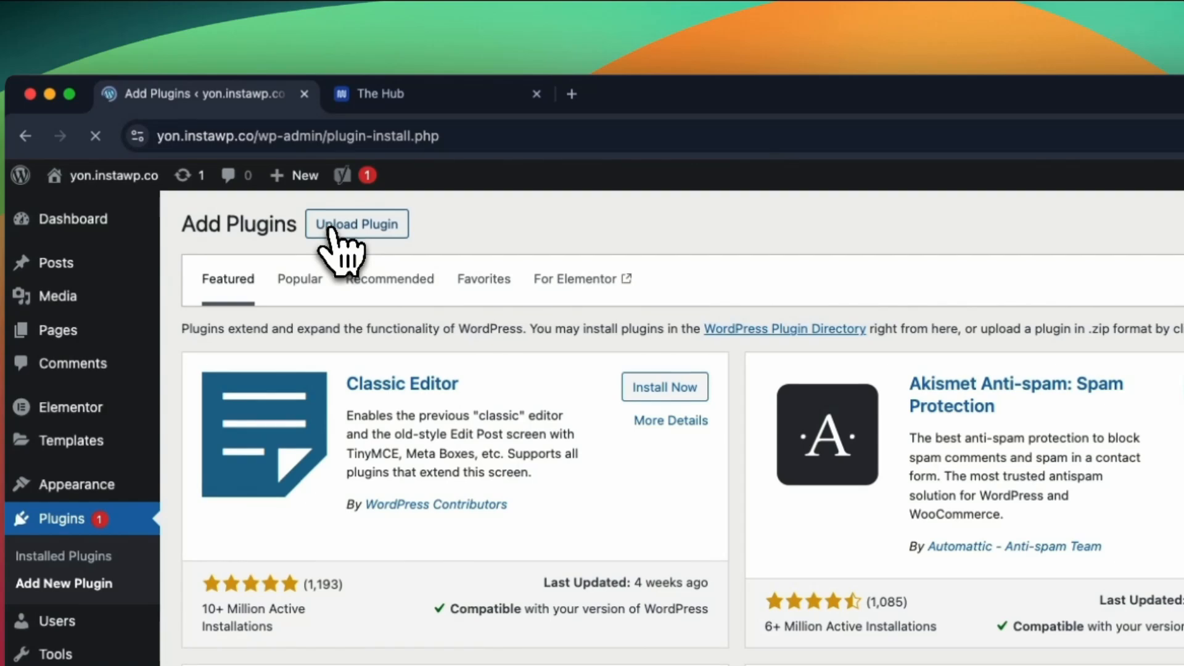
click(373, 228)
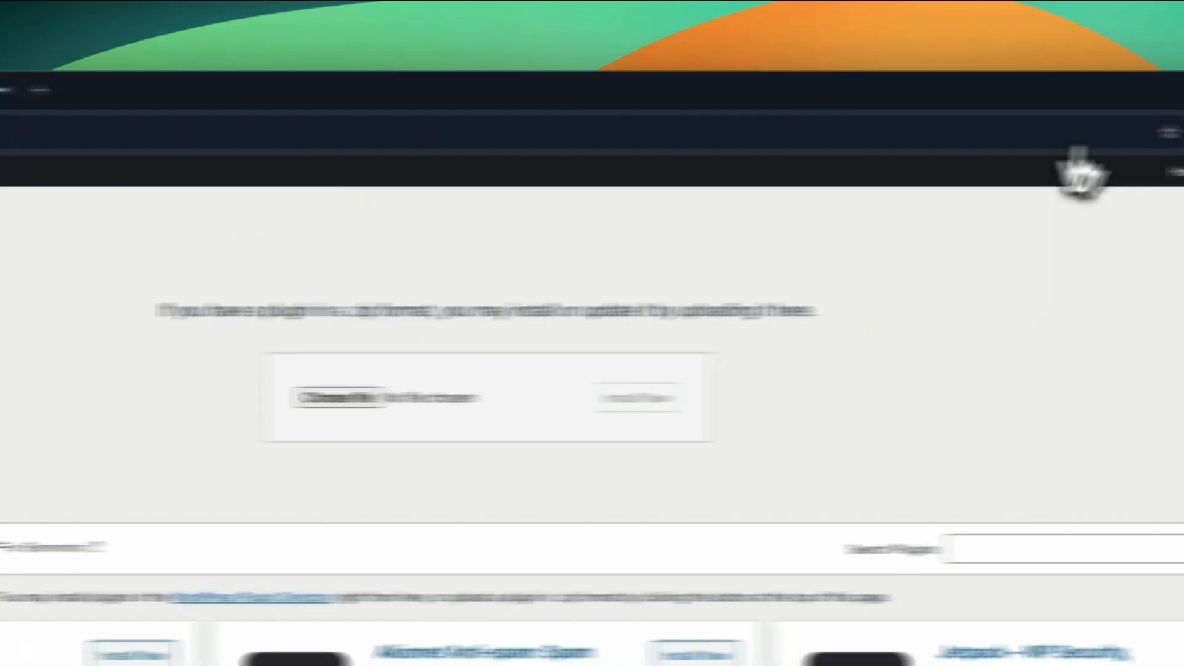
click(1043, 135)
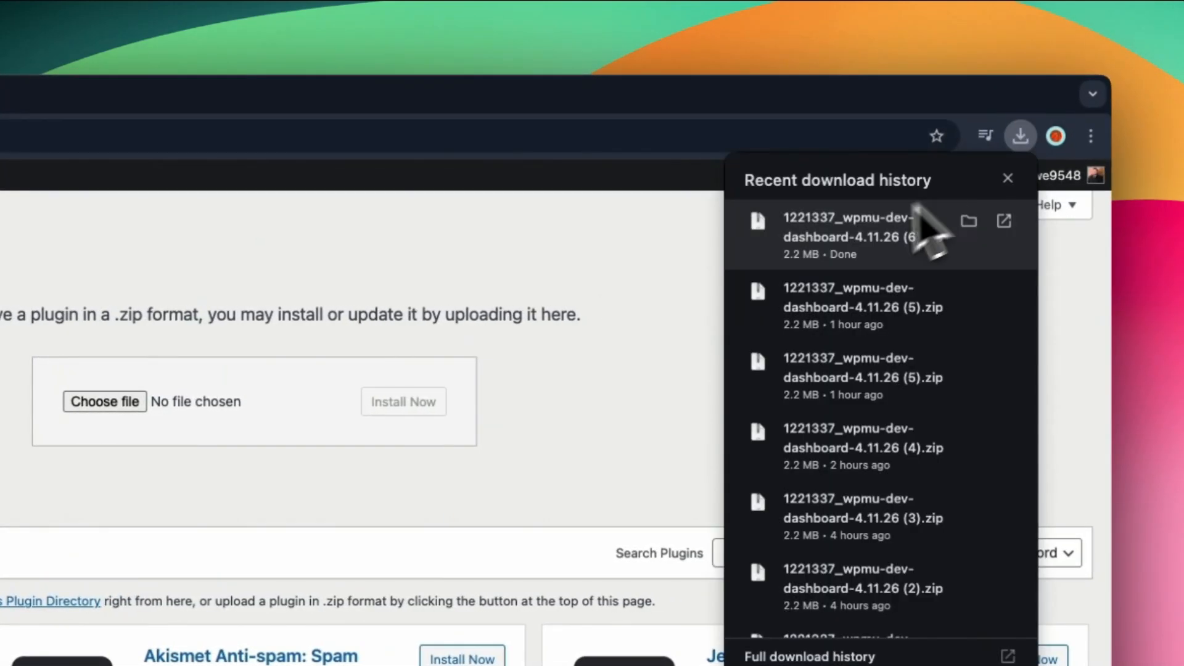
drag(862, 246, 198, 407)
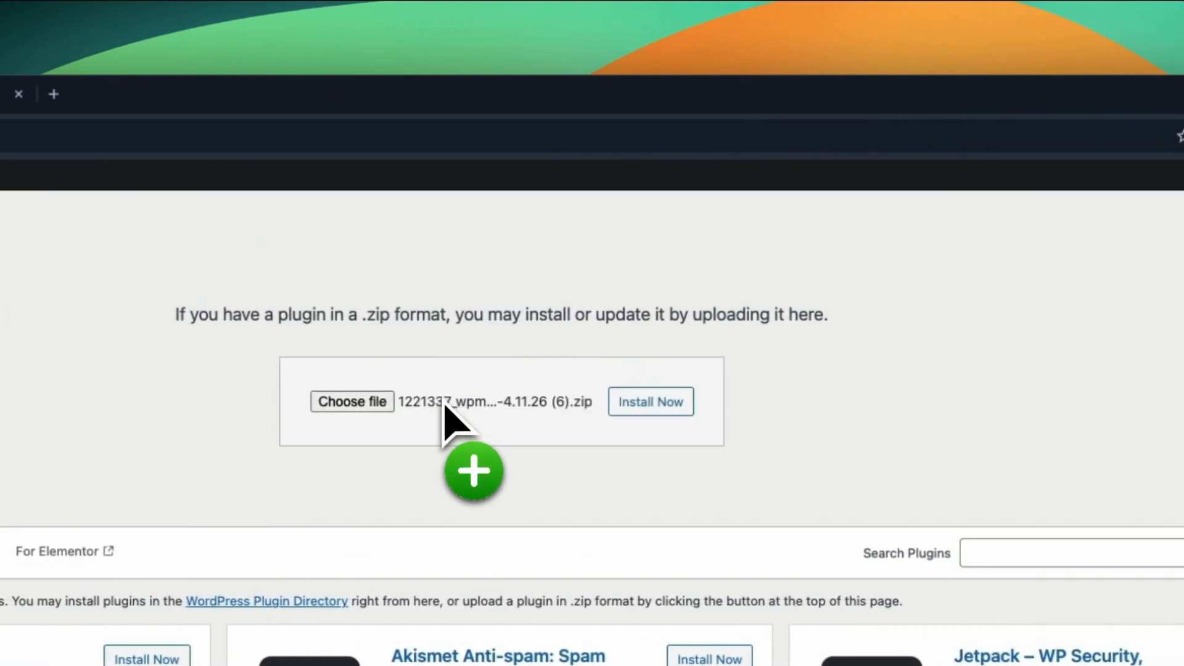
click(675, 415)
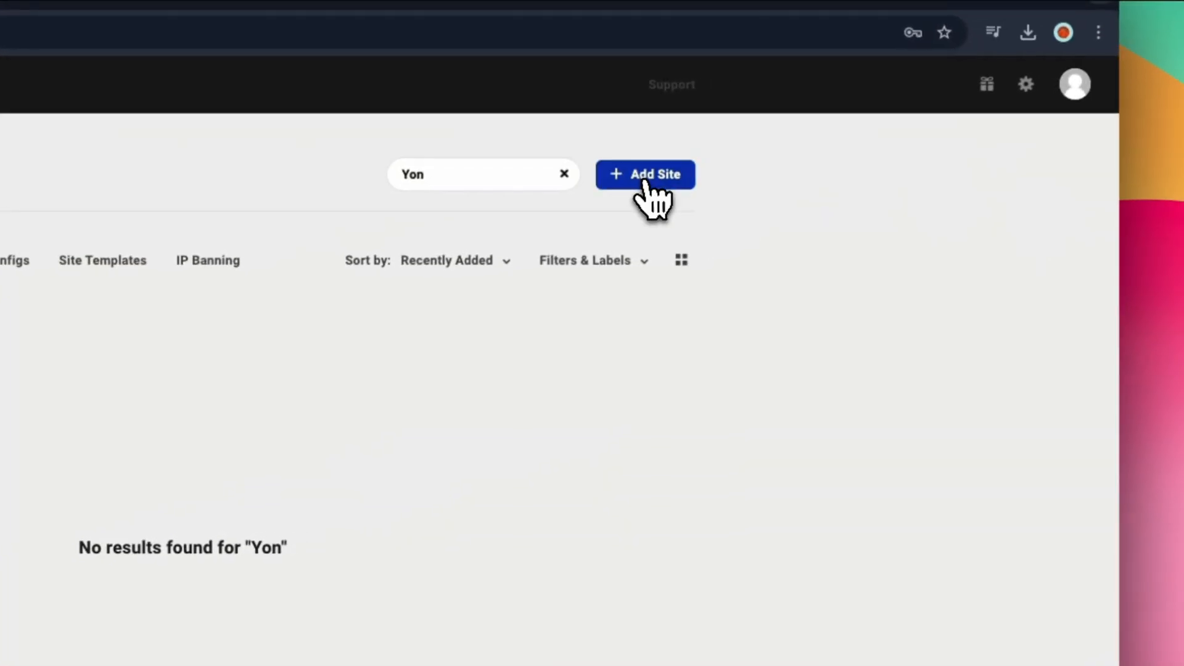
Connect the existing WordPress site yon.instawp.co to The Hub, supplying the administrator username and password
click(641, 179)
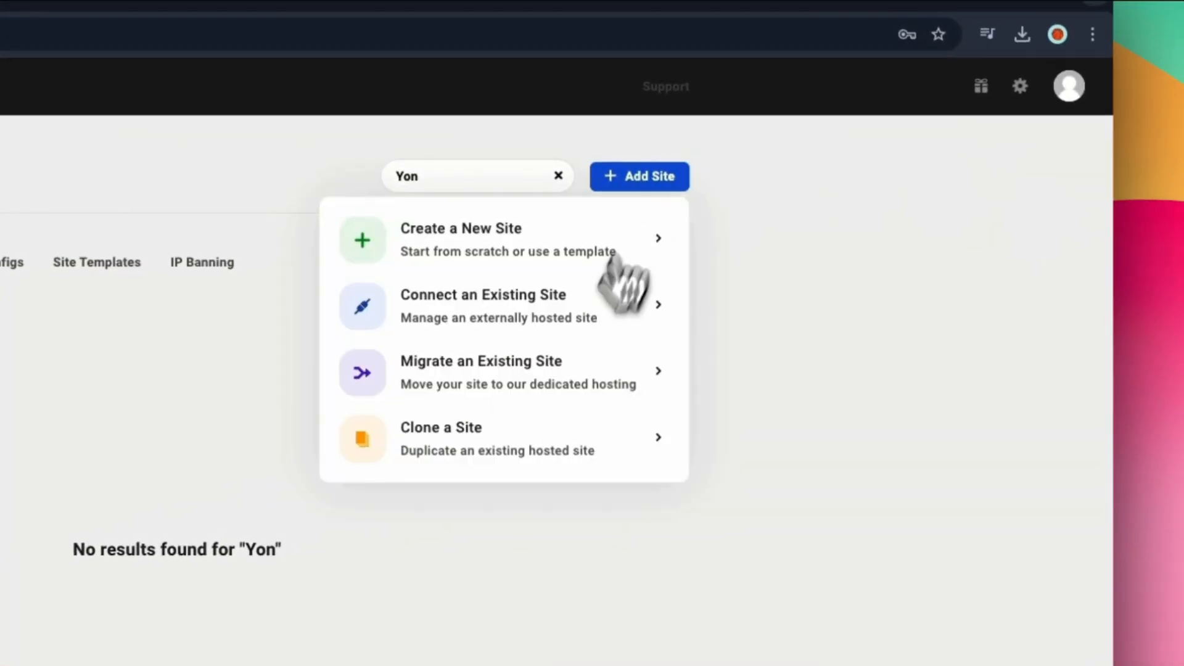
click(551, 320)
click(550, 363)
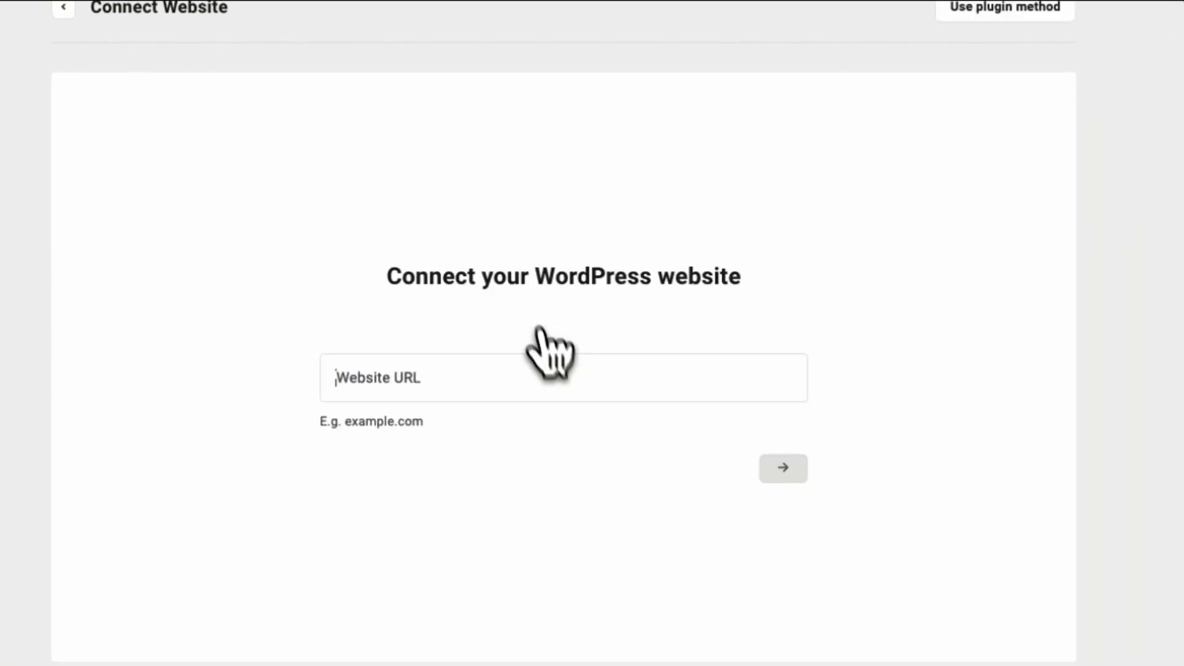
click(768, 472)
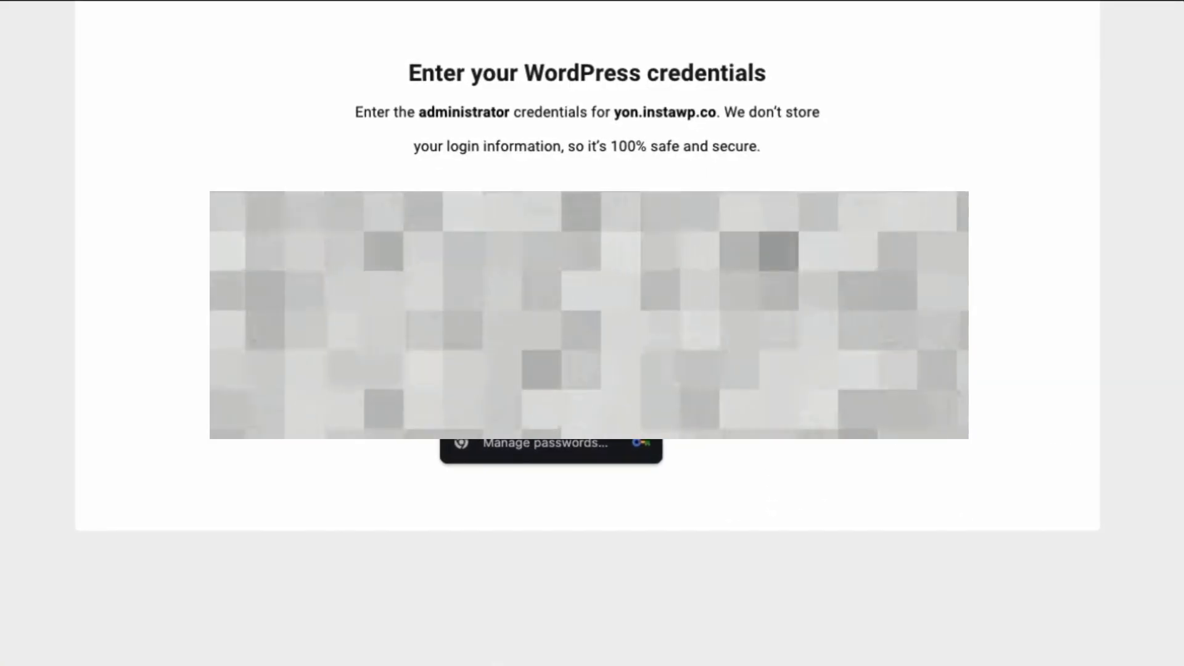
click(555, 404)
click(782, 419)
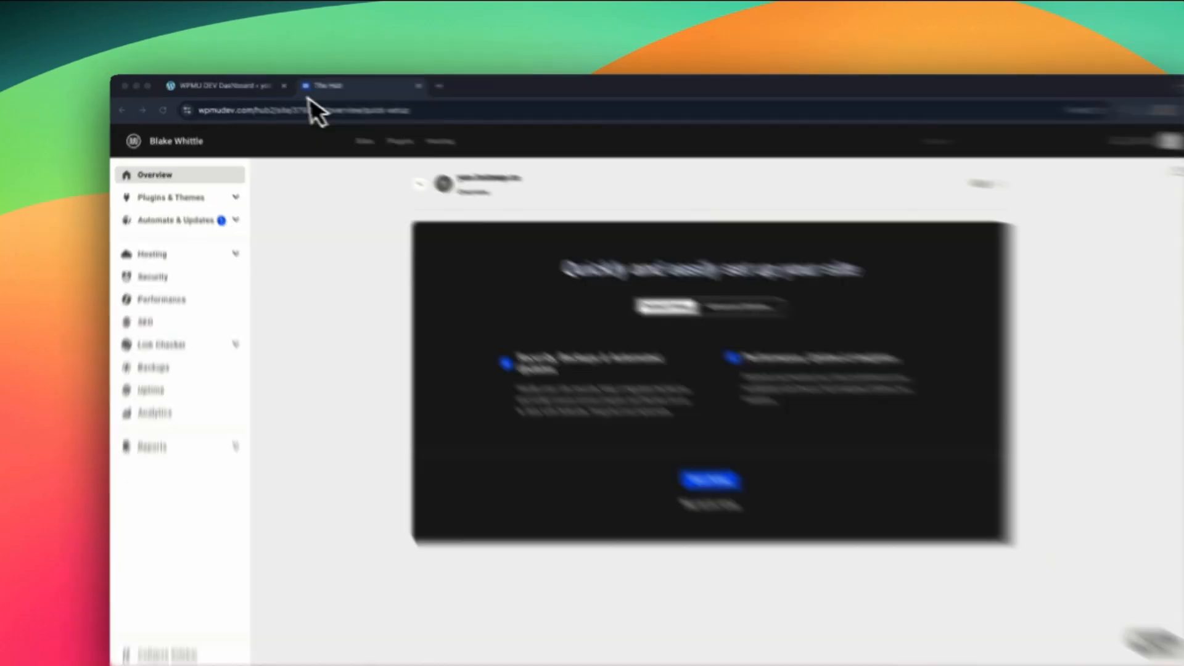
Switch to the WordPress site's admin and install and activate Forminator Pro from the WPMU DEV plugin list
click(218, 84)
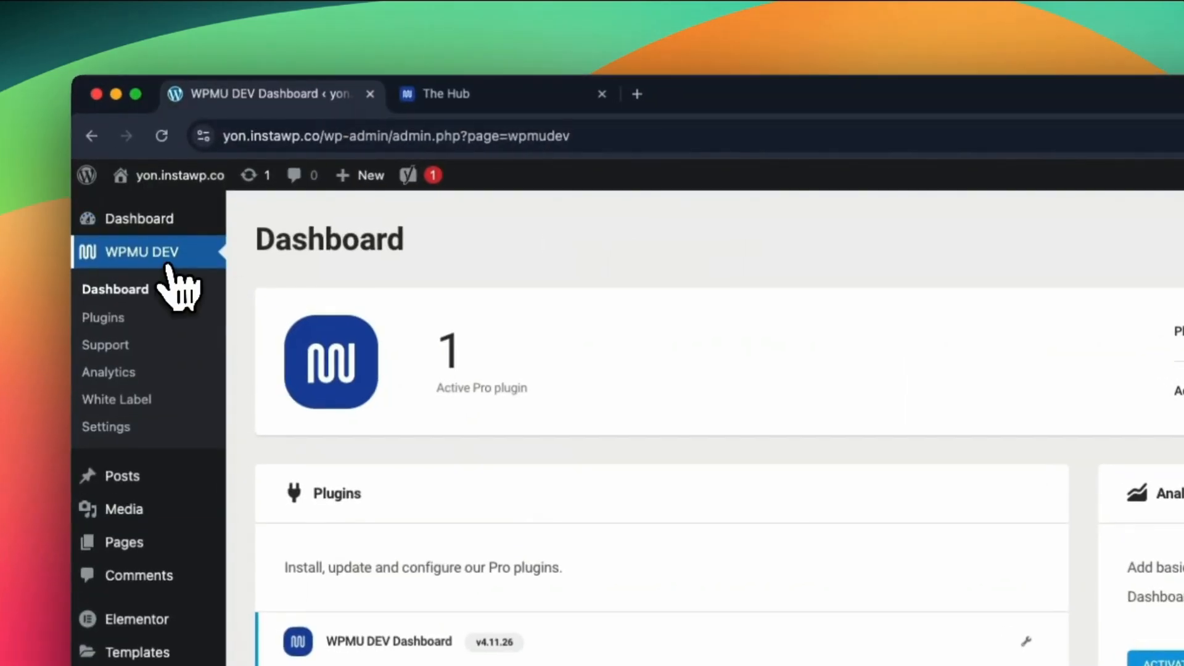
click(103, 317)
scroll(853, 611, down, 3)
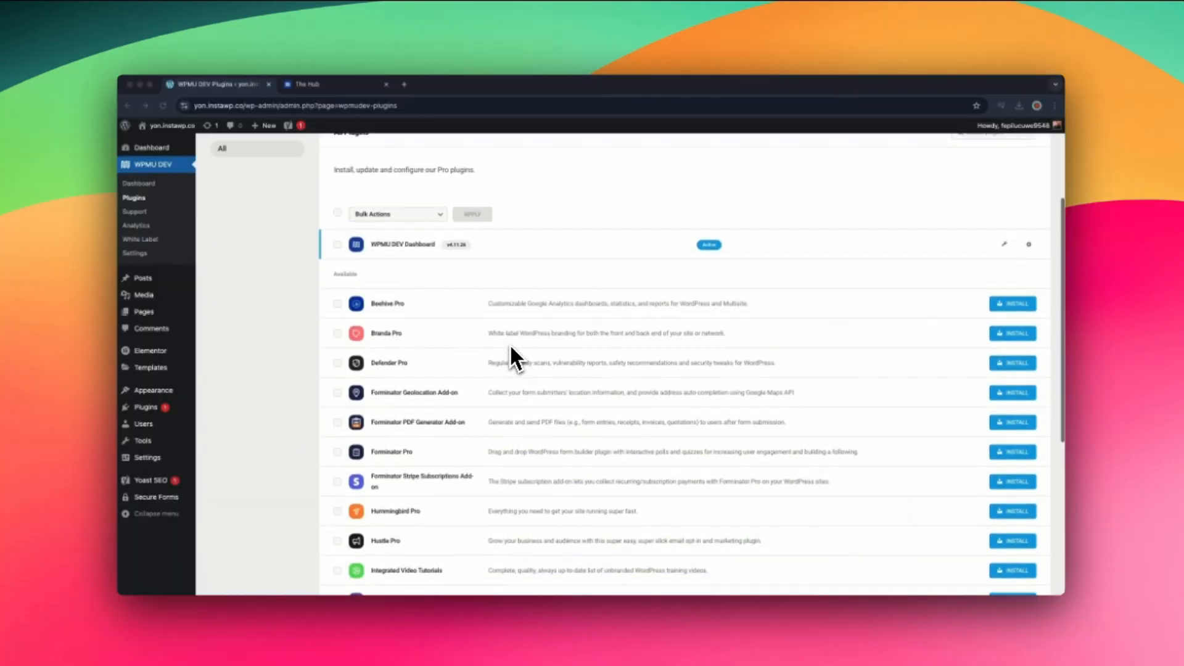
scroll(428, 449, up, 1)
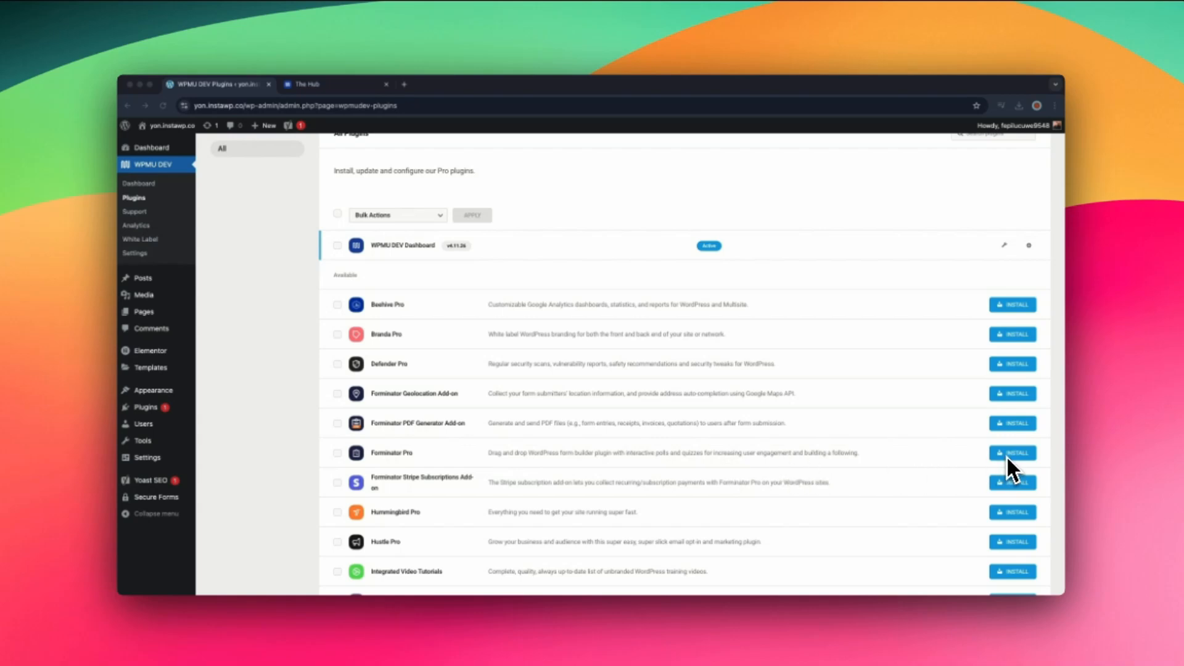
scroll(1005, 456, down, 1)
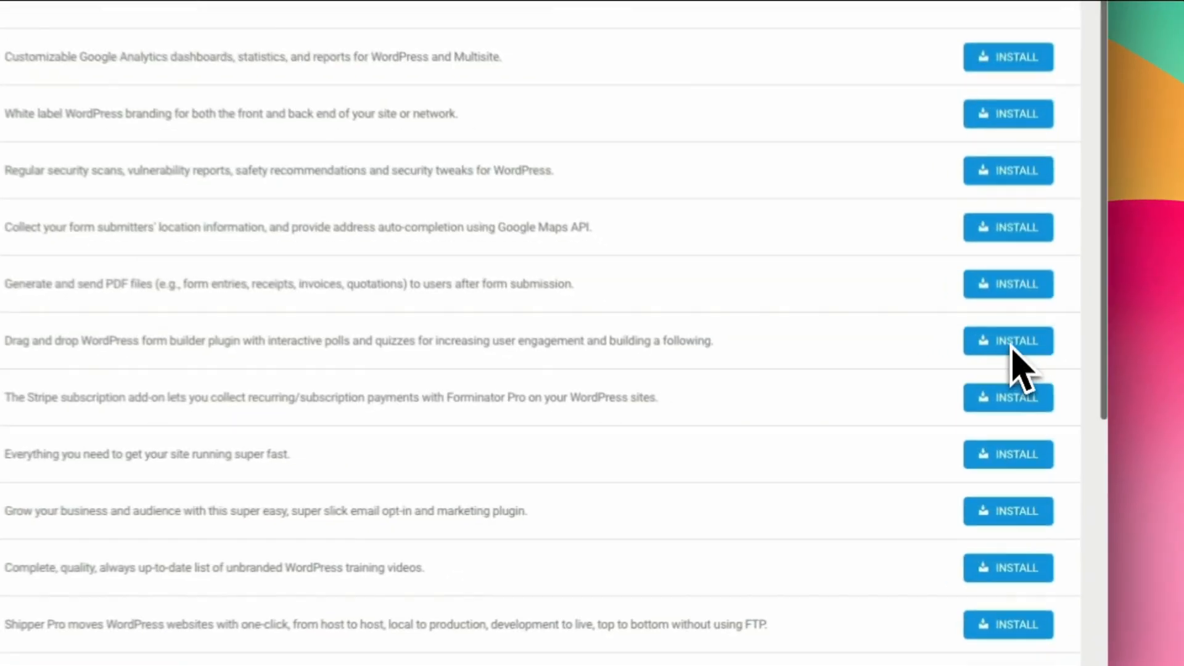
click(1014, 414)
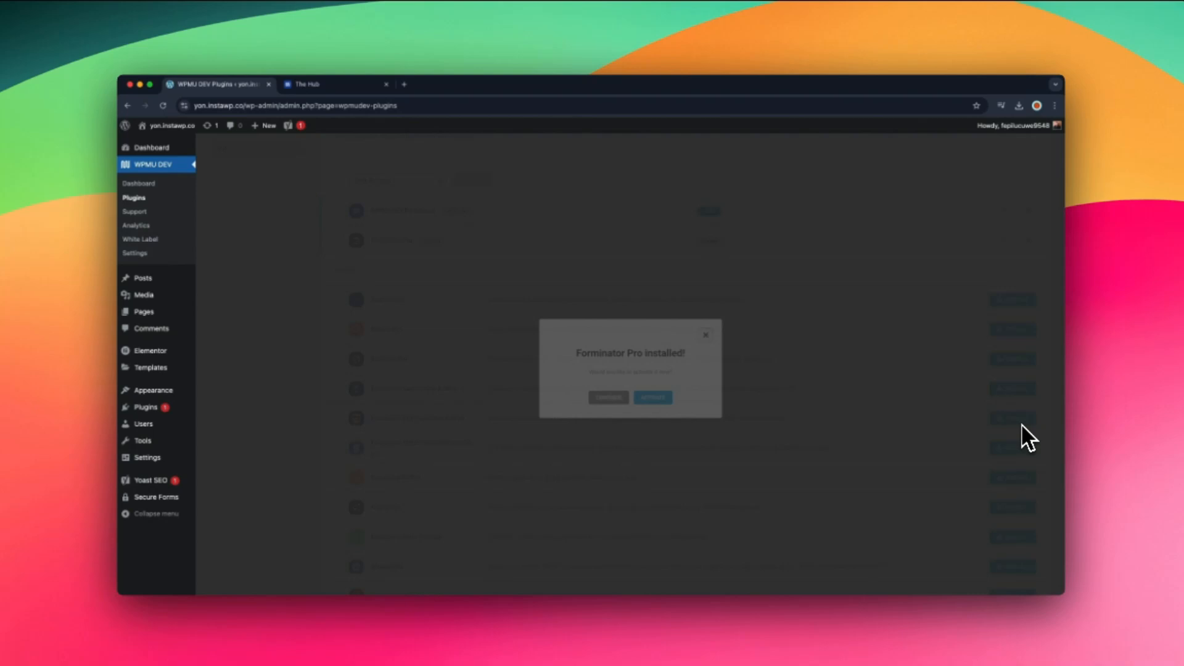
click(667, 397)
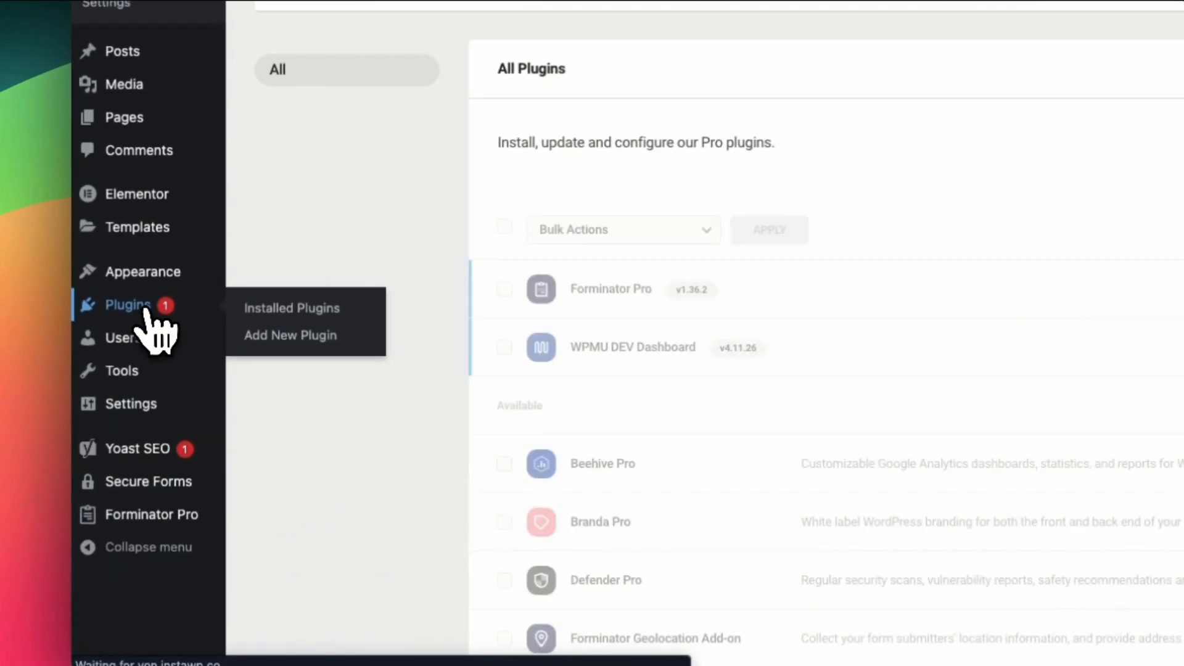
Open the Forminator Pro dashboard and create a form from the Appointment Booking preset template
click(154, 410)
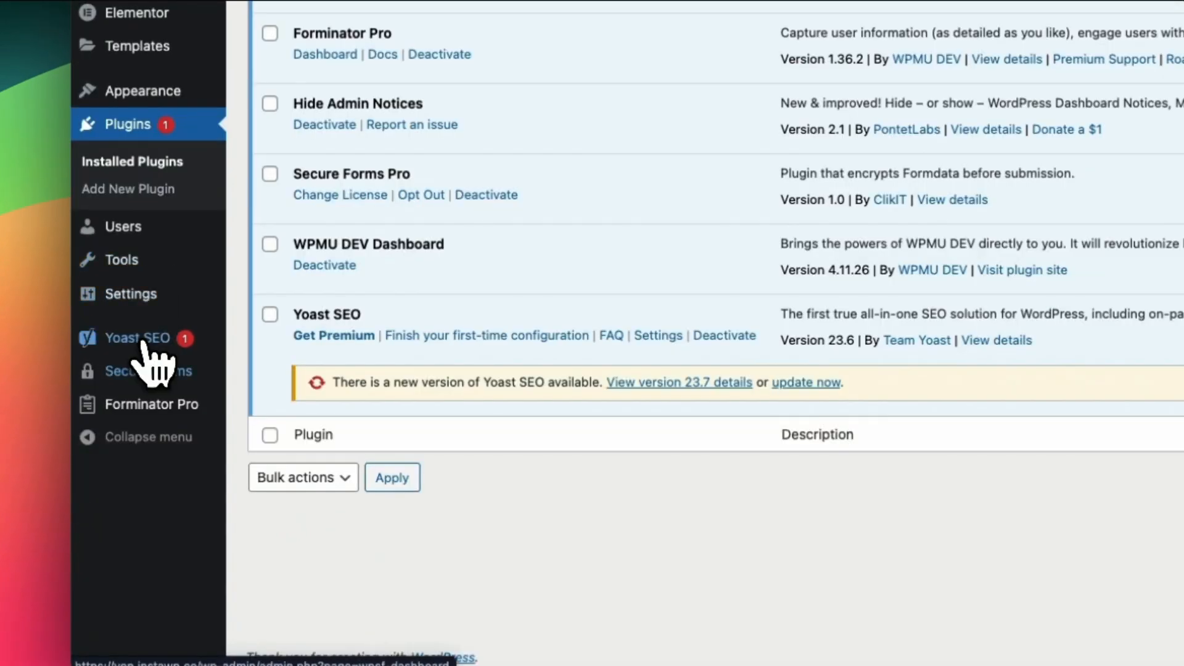
mouse_move(159, 403)
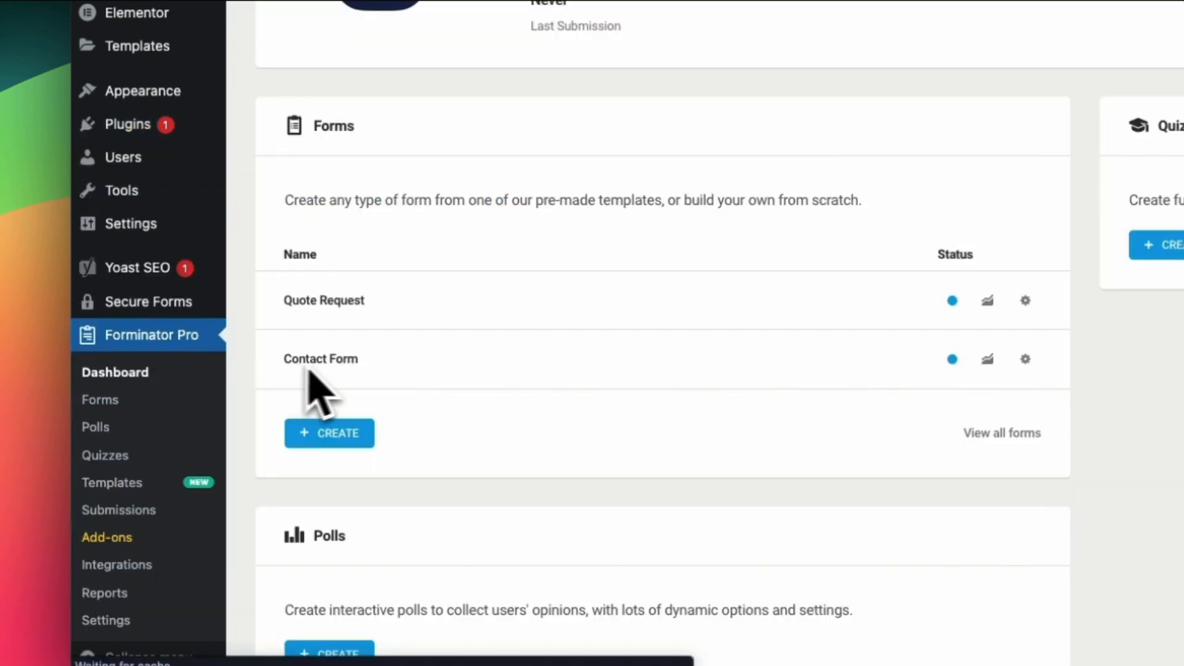
click(326, 433)
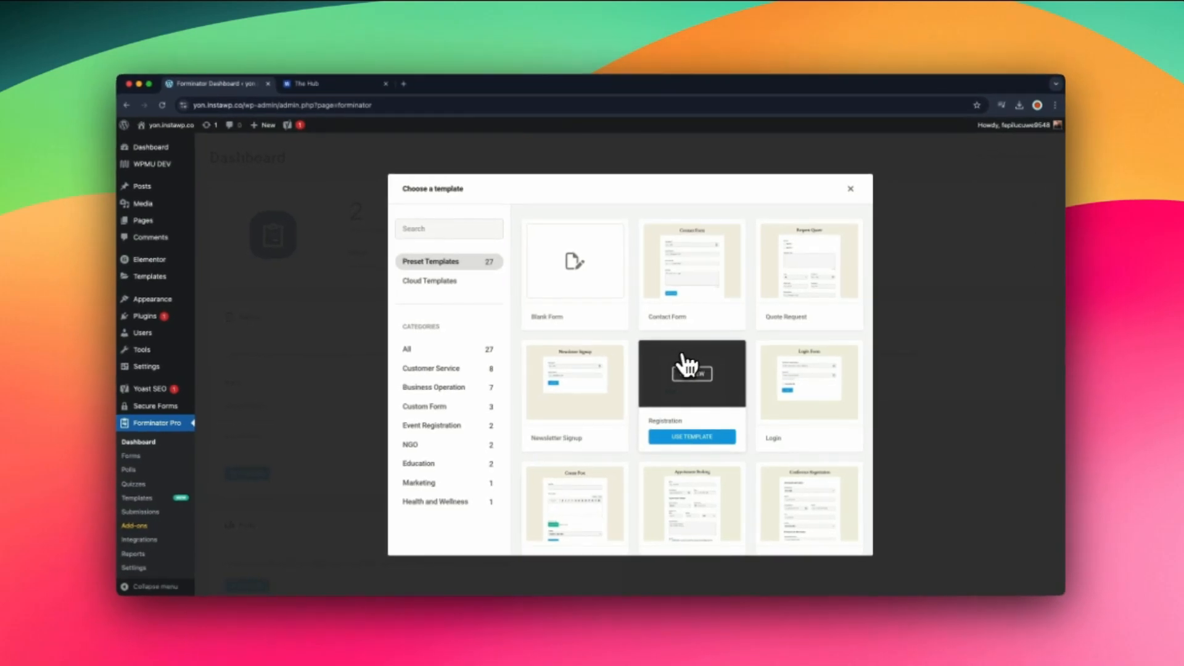
scroll(694, 408, down, 5)
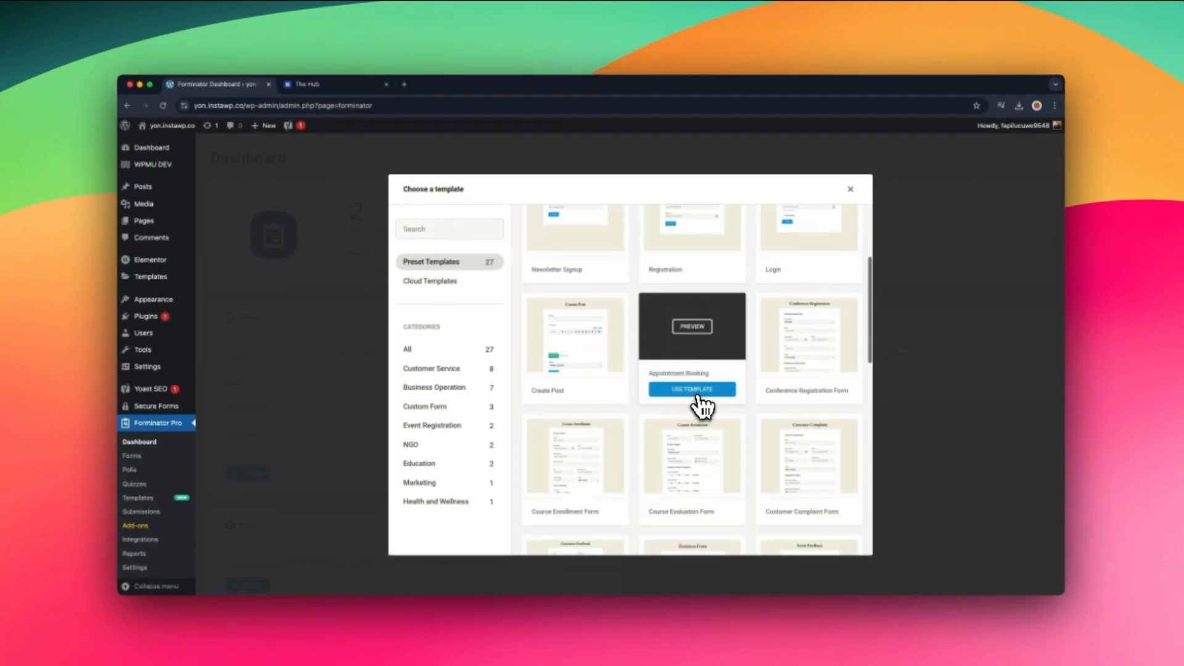
click(697, 394)
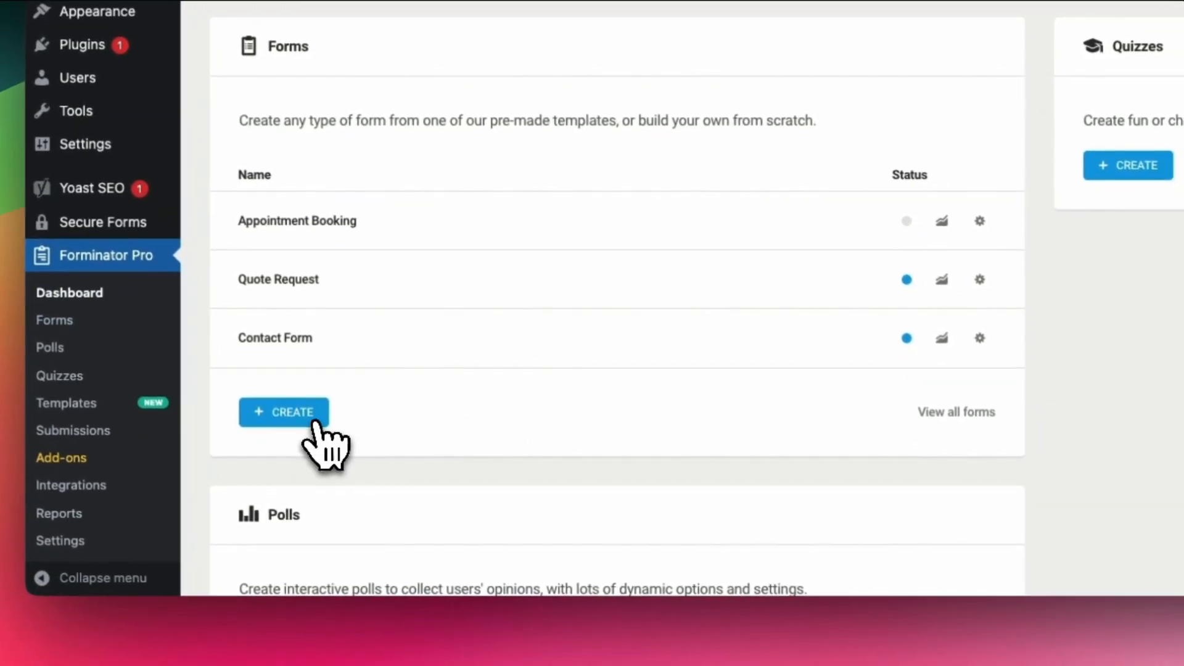
Browse the preset form templates and create another form using Appointment Booking
click(312, 421)
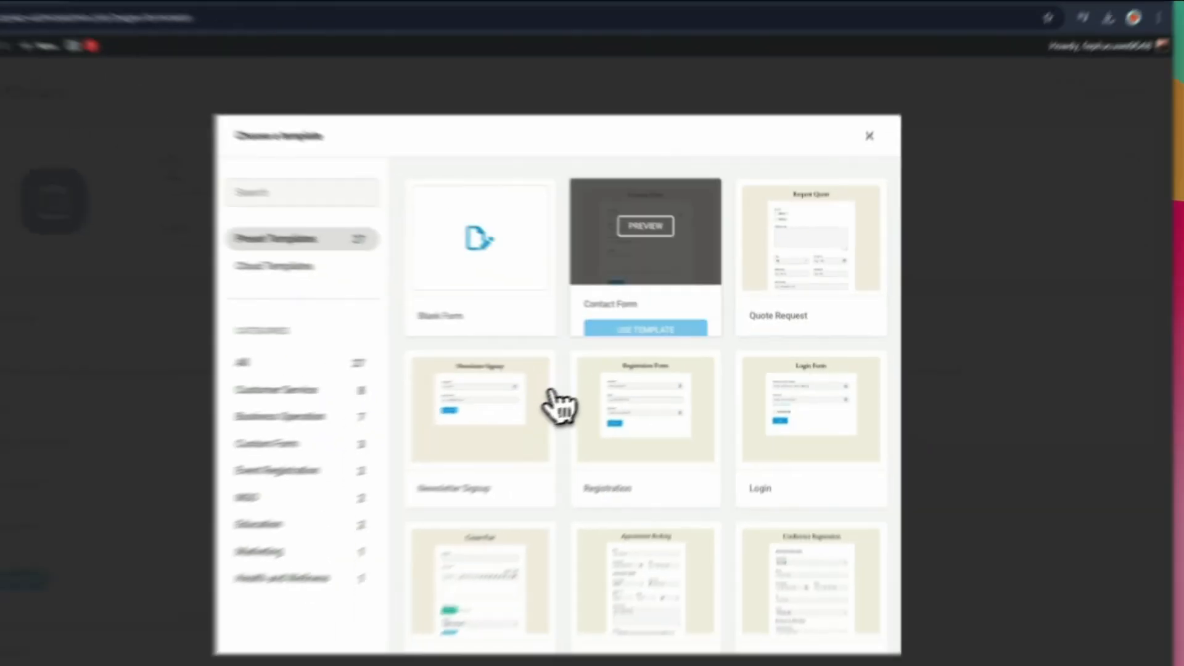
scroll(595, 376, down, 3)
scroll(641, 457, down, 5)
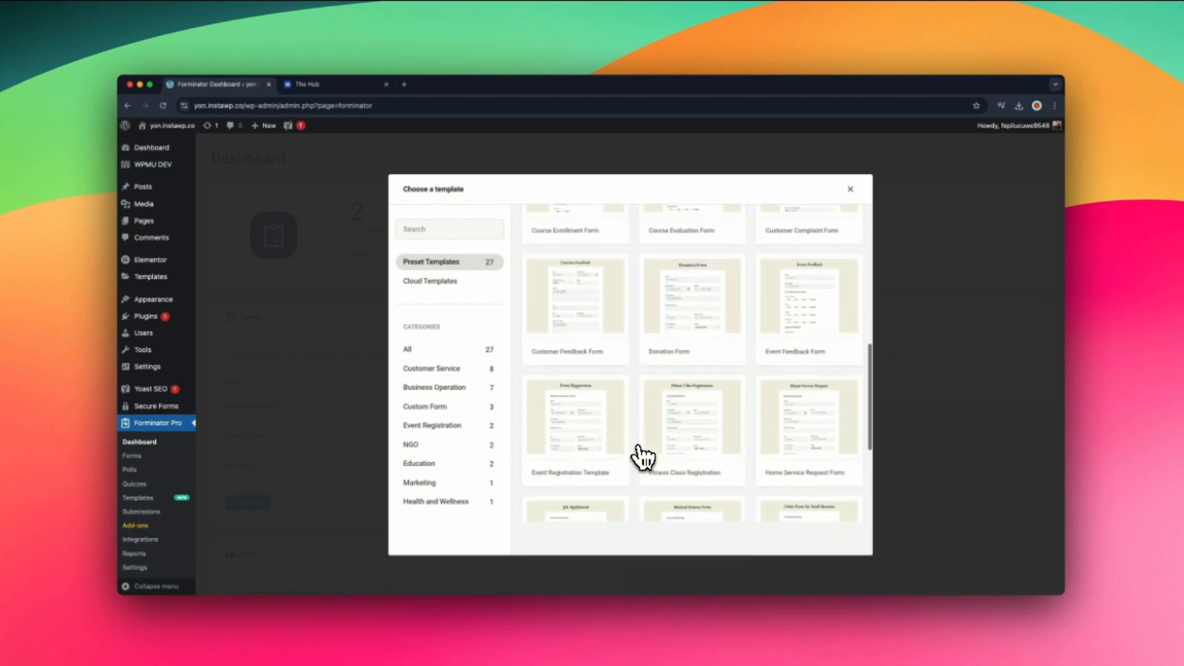
scroll(641, 456, down, 6)
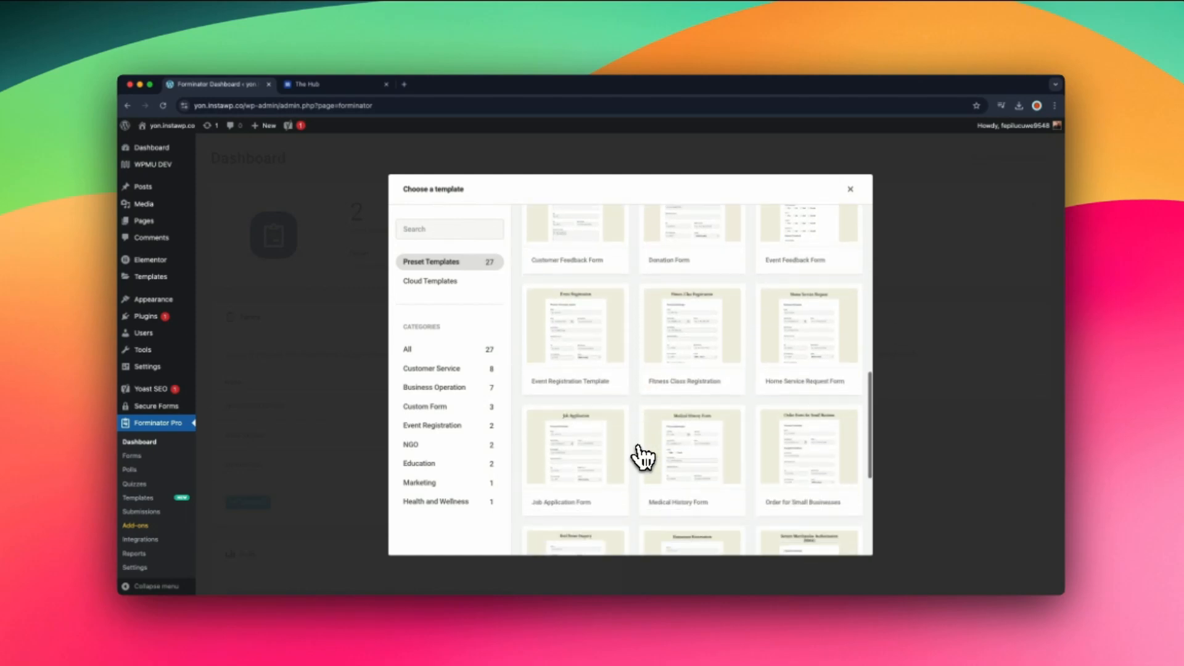
scroll(642, 456, up, 6)
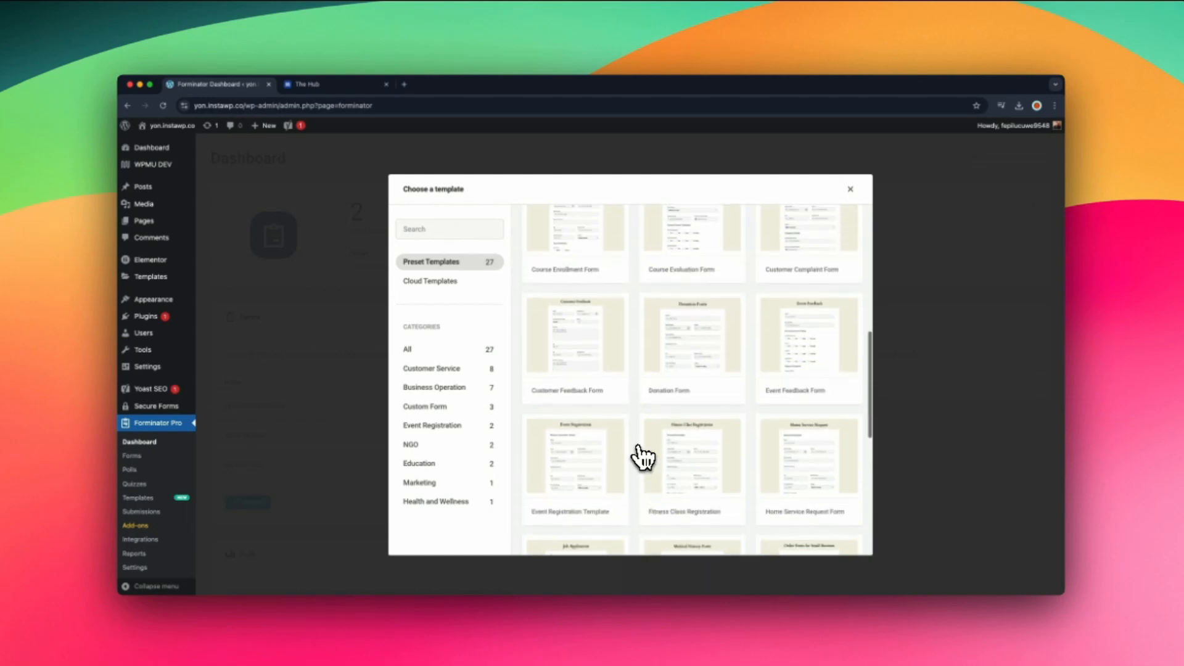
scroll(642, 457, up, 1)
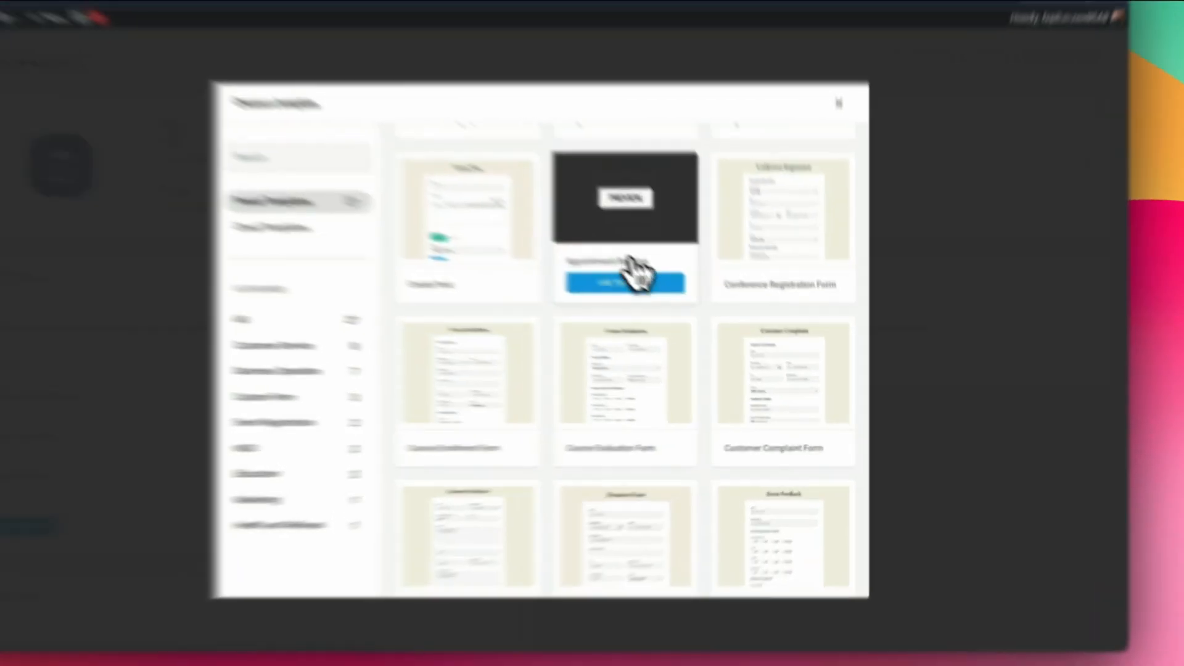
click(692, 322)
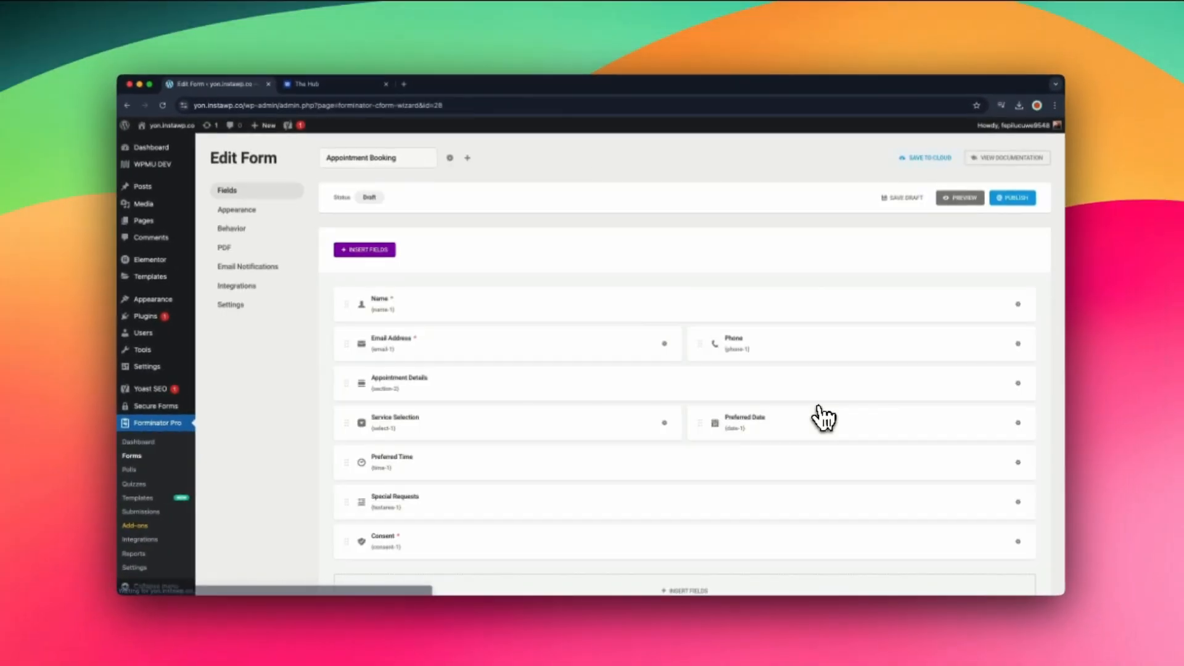
Open the Preferred Time field's settings in the Appointment Booking form and apply them
scroll(799, 437, down, 3)
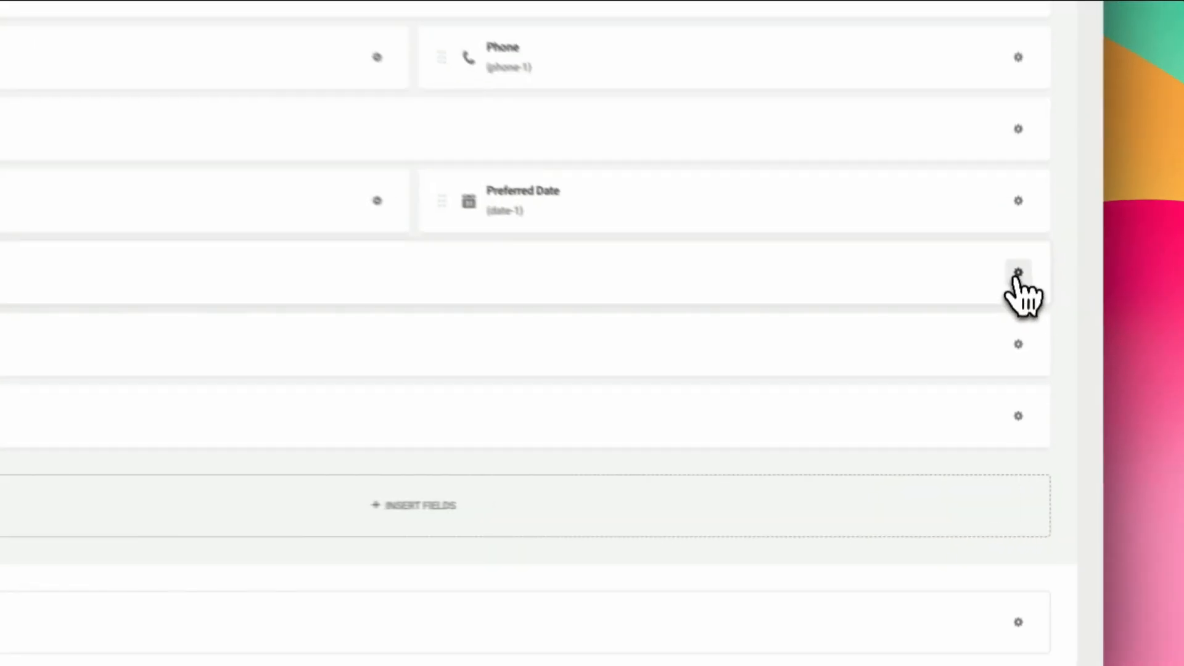
click(1018, 369)
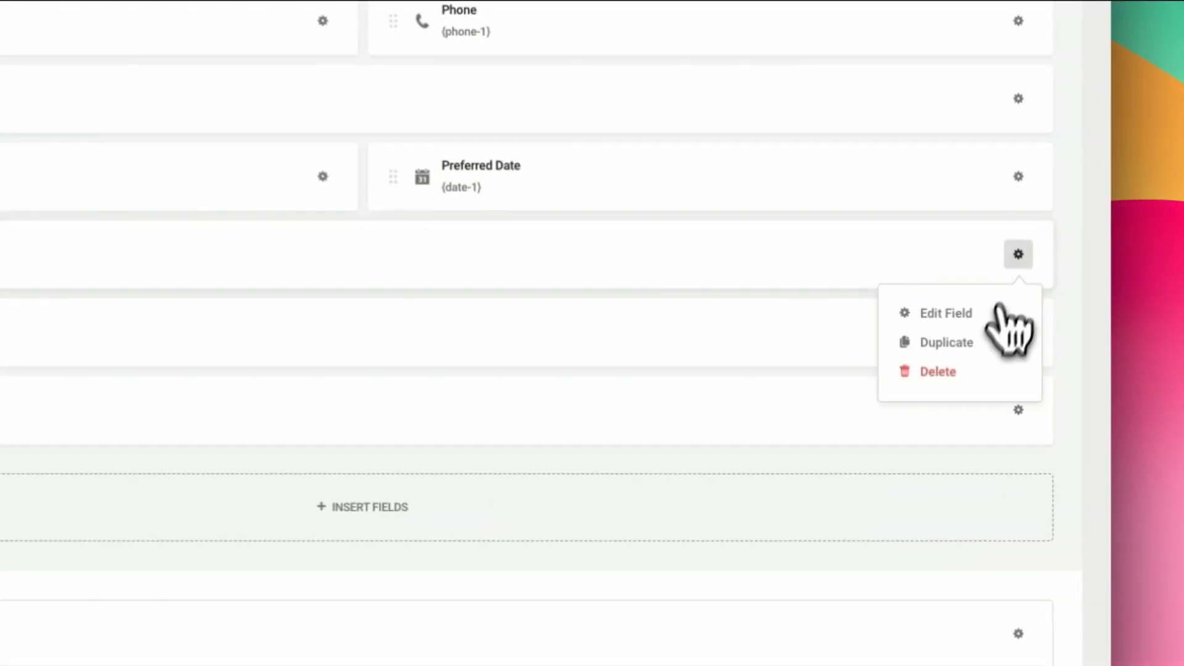
click(966, 318)
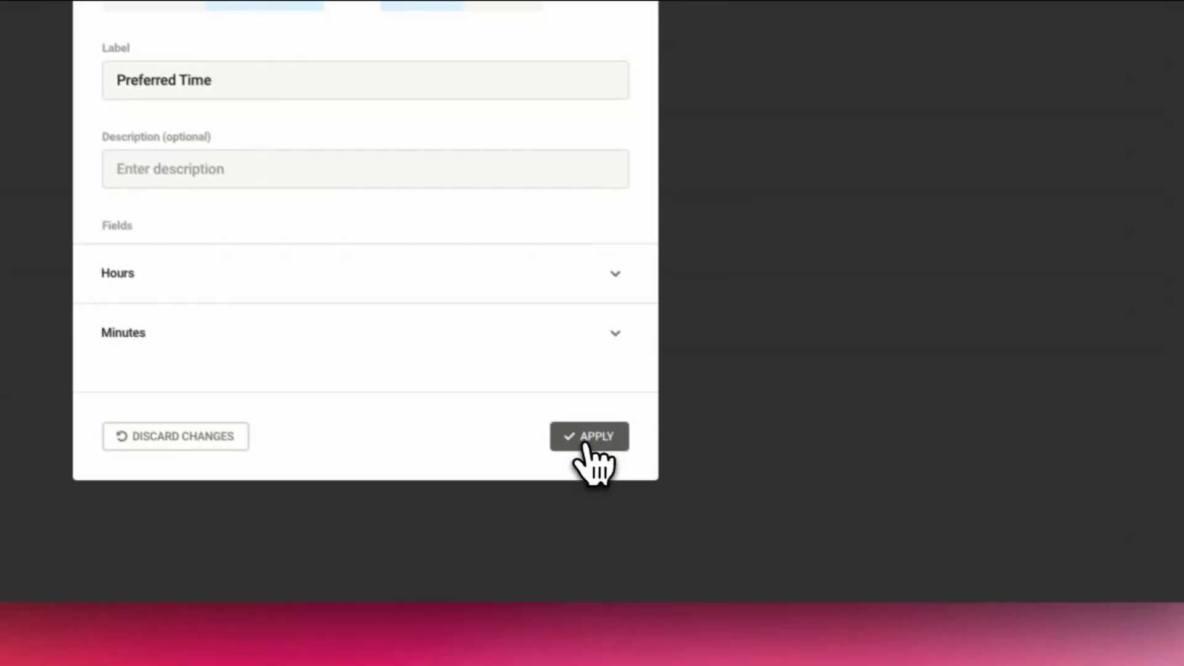
click(761, 549)
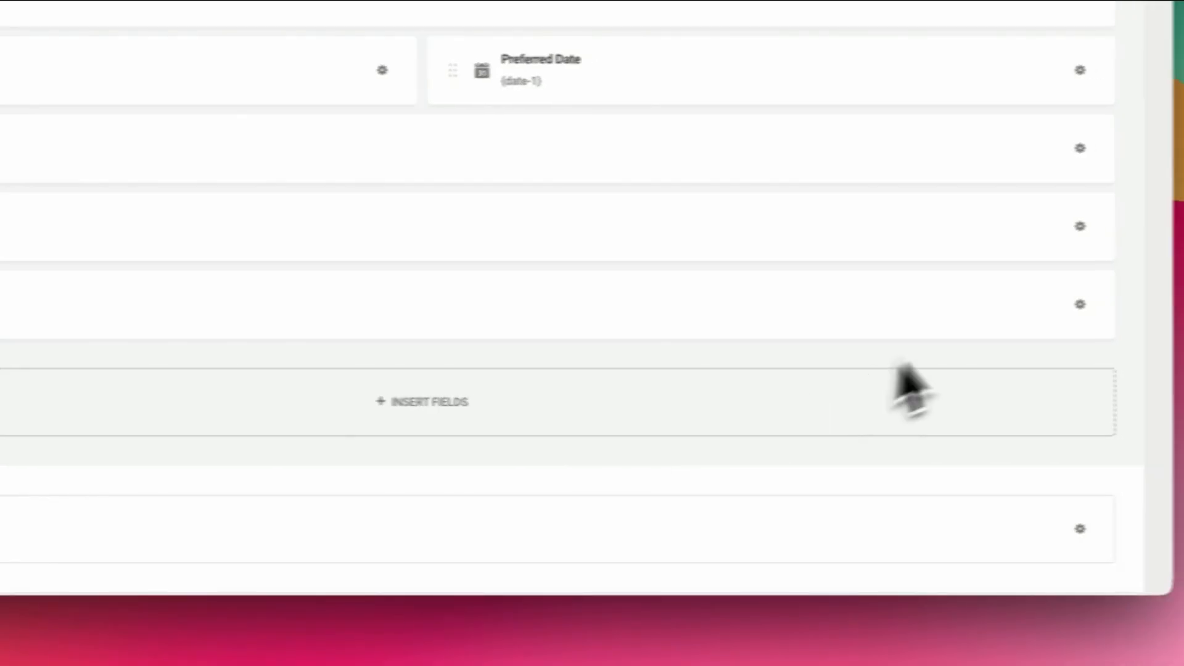
Insert a Select field at the end of the Appointment Booking form's fields
click(660, 418)
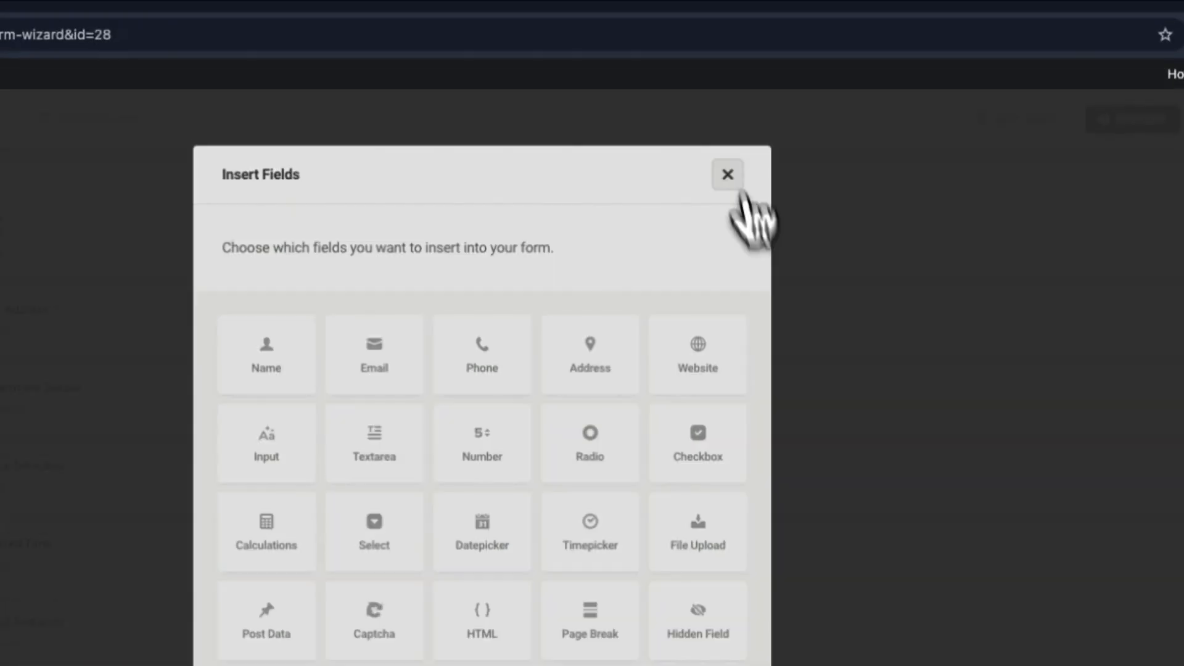
click(846, 139)
click(659, 555)
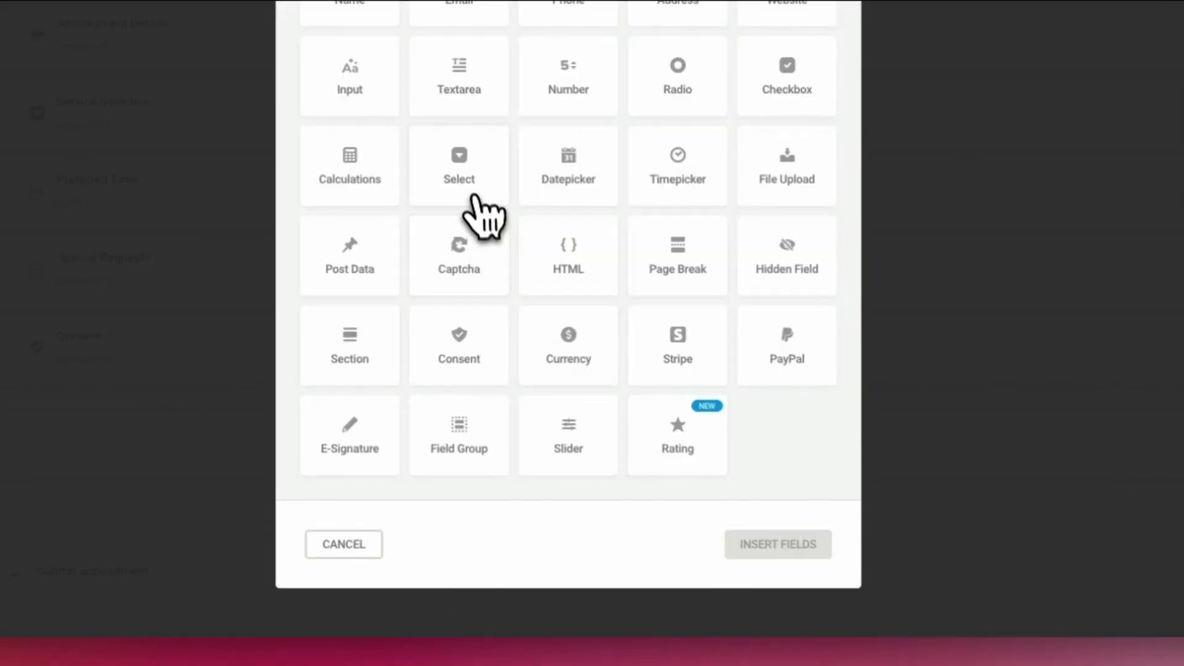
click(777, 547)
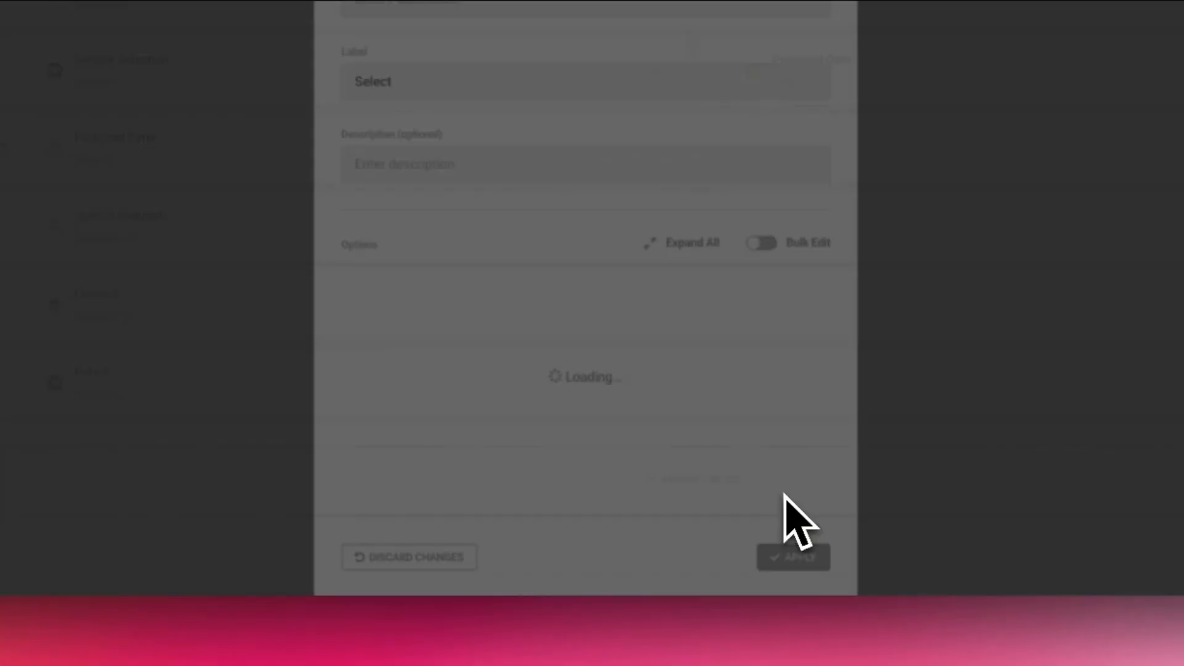
Publish the Appointment Booking form and save it to the cloud as a new template
scroll(820, 580, down, 2)
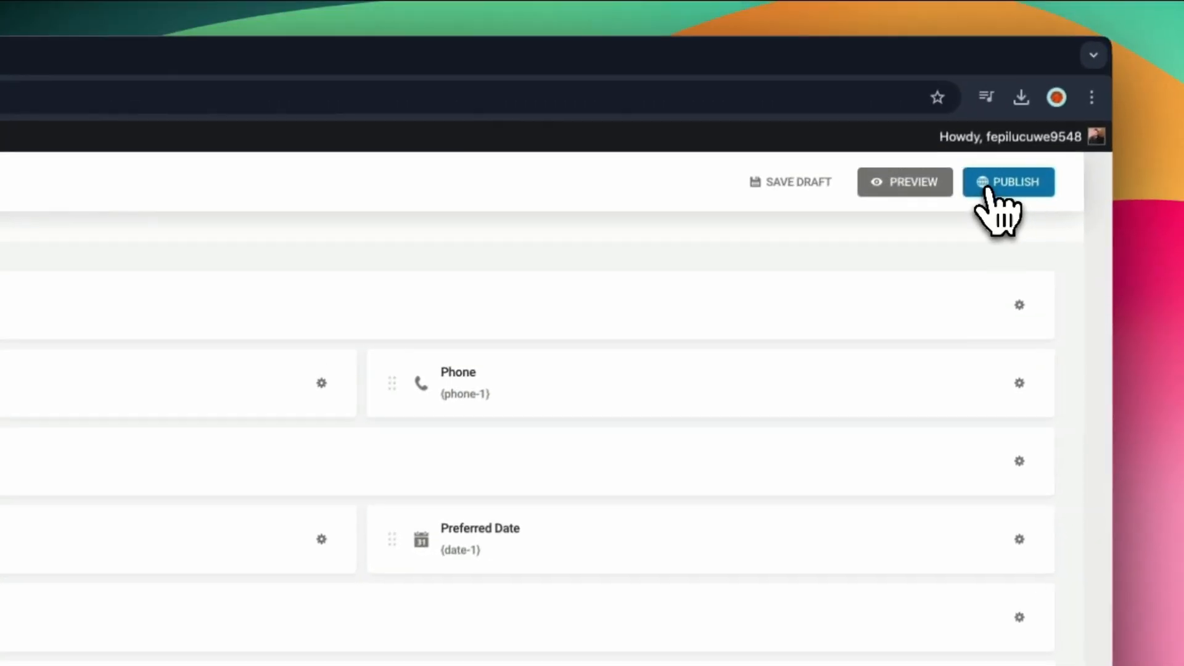
click(997, 204)
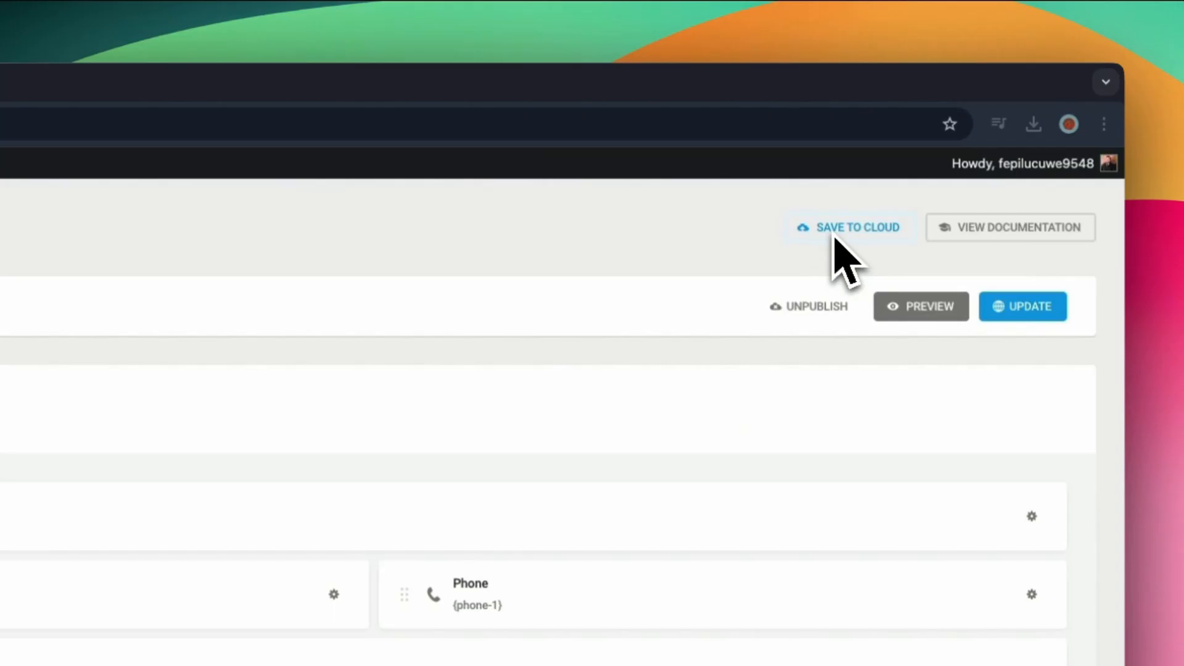
click(836, 236)
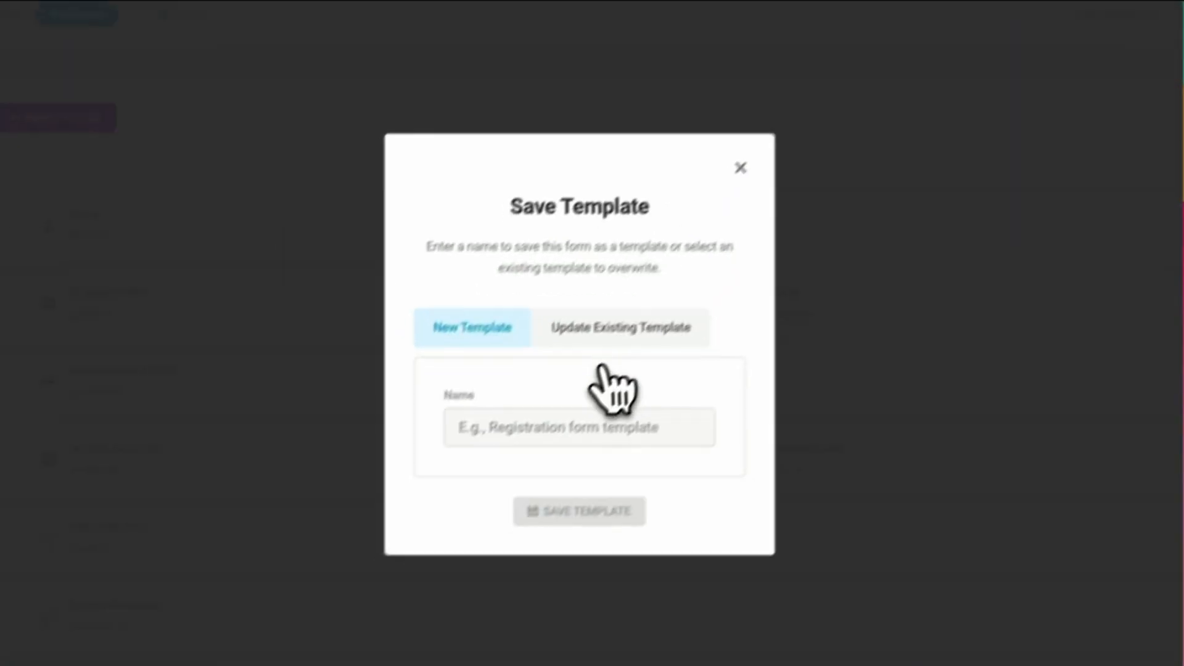
click(592, 408)
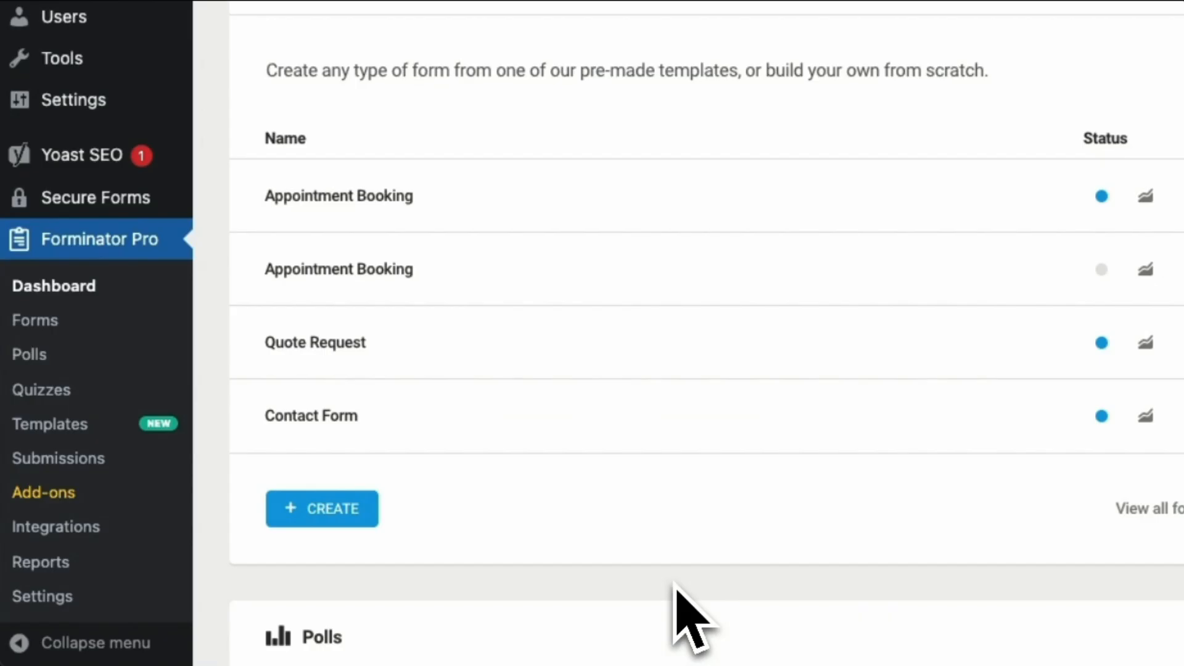
Create a new form from the Booking template saved in the cloud templates
click(312, 520)
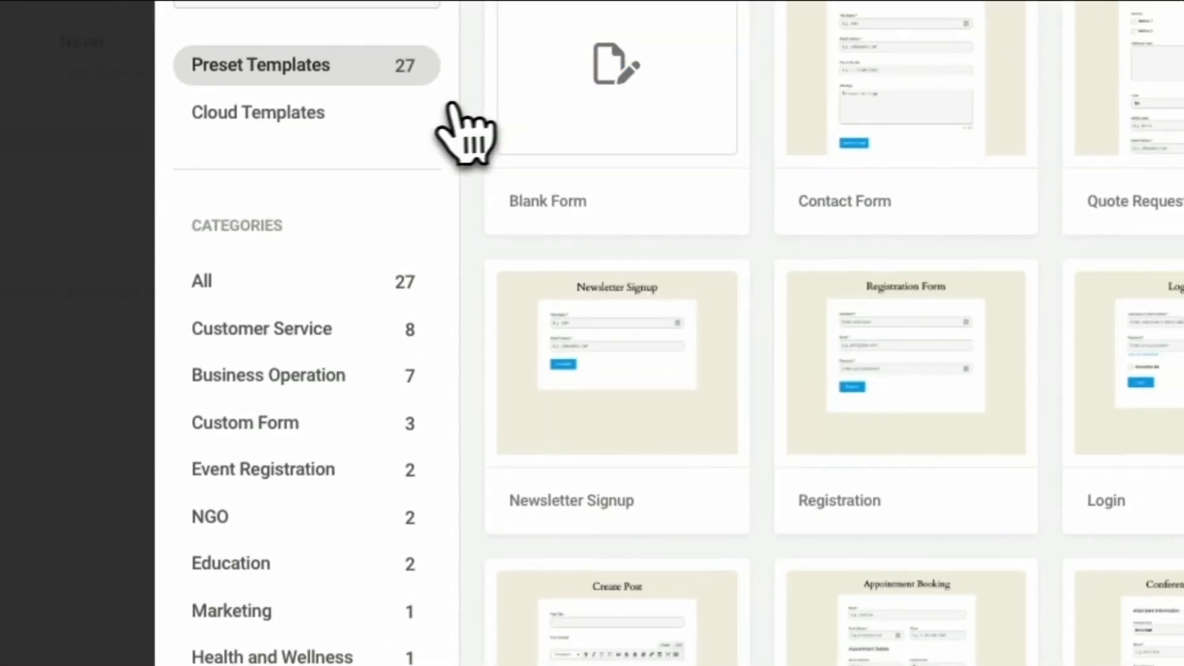
click(361, 80)
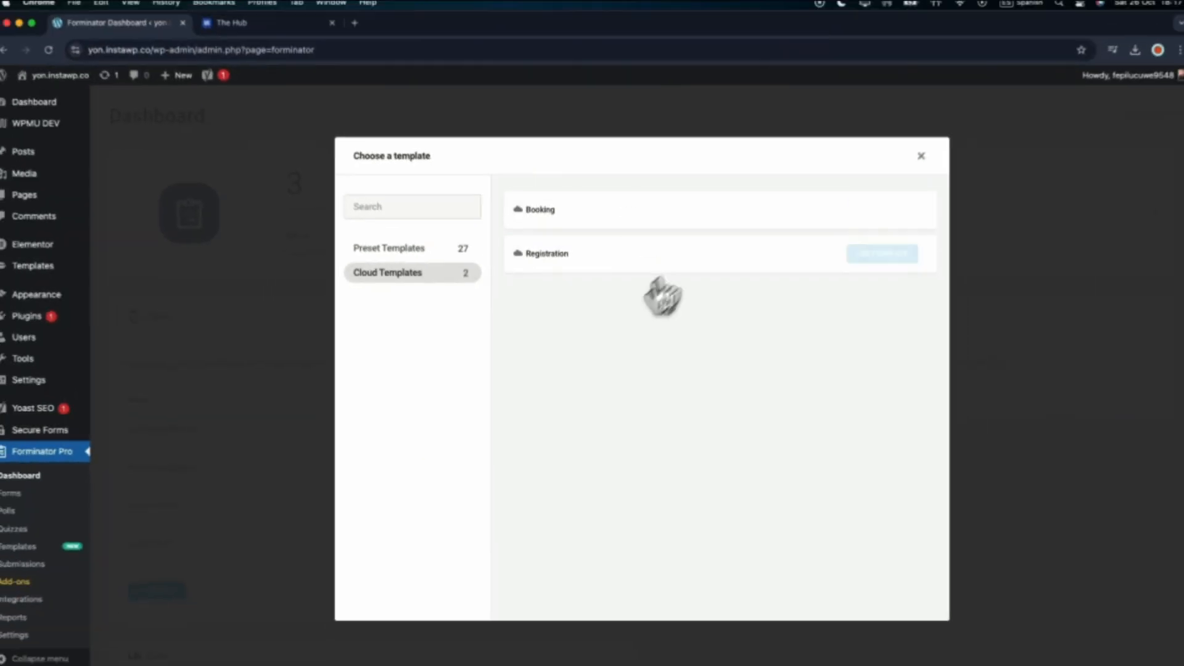
mouse_move(686, 221)
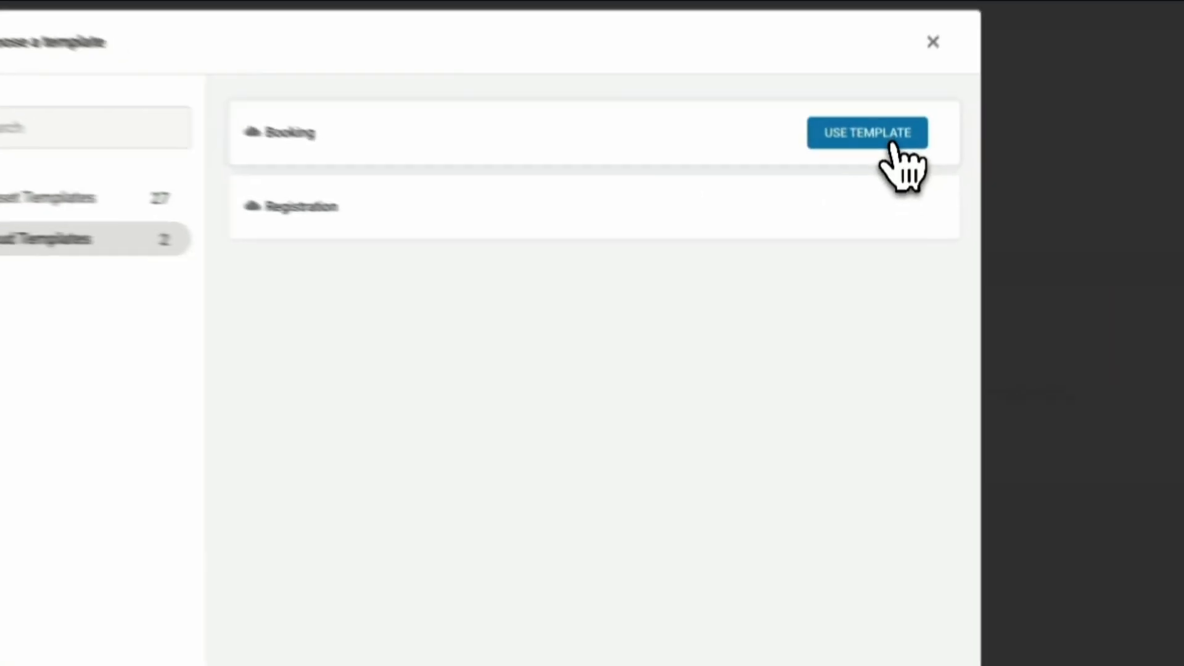
click(888, 216)
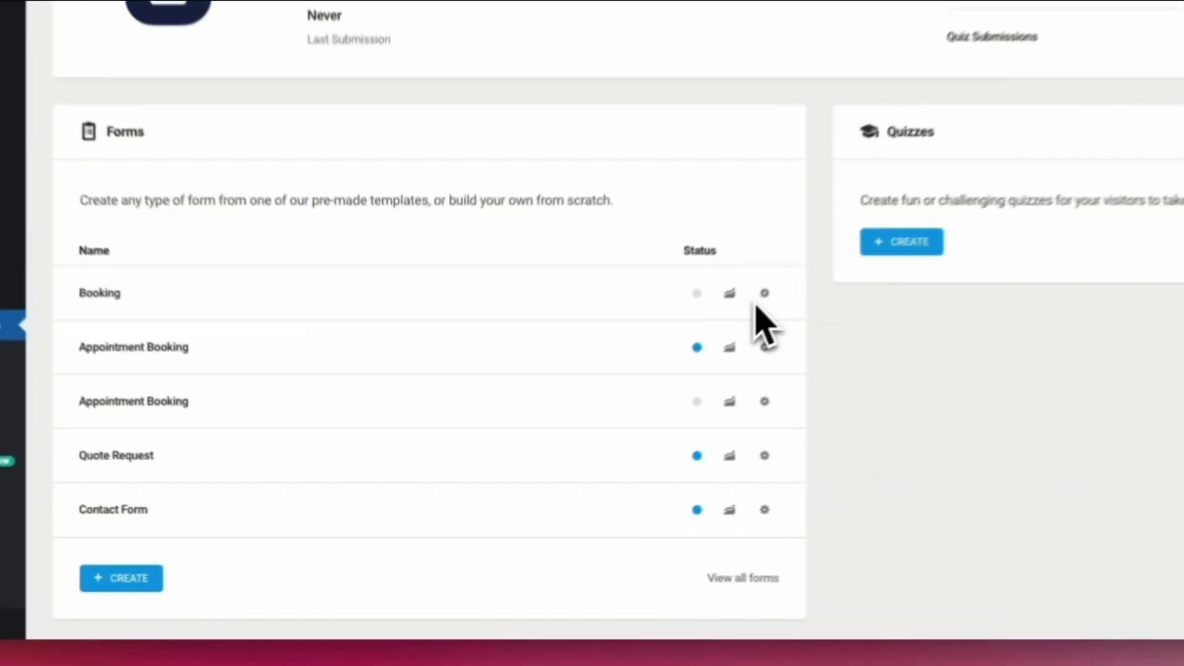
Copy the Booking form's shortcode and open the Test 2 page for editing in Elementor
click(600, 405)
click(761, 392)
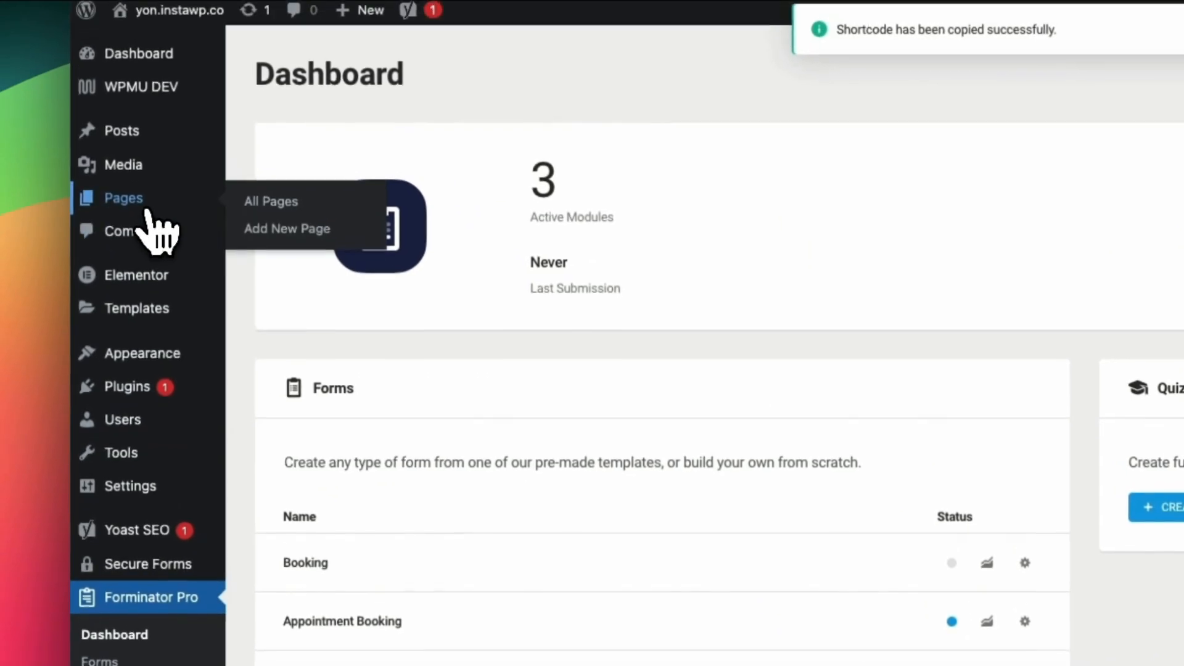
click(151, 213)
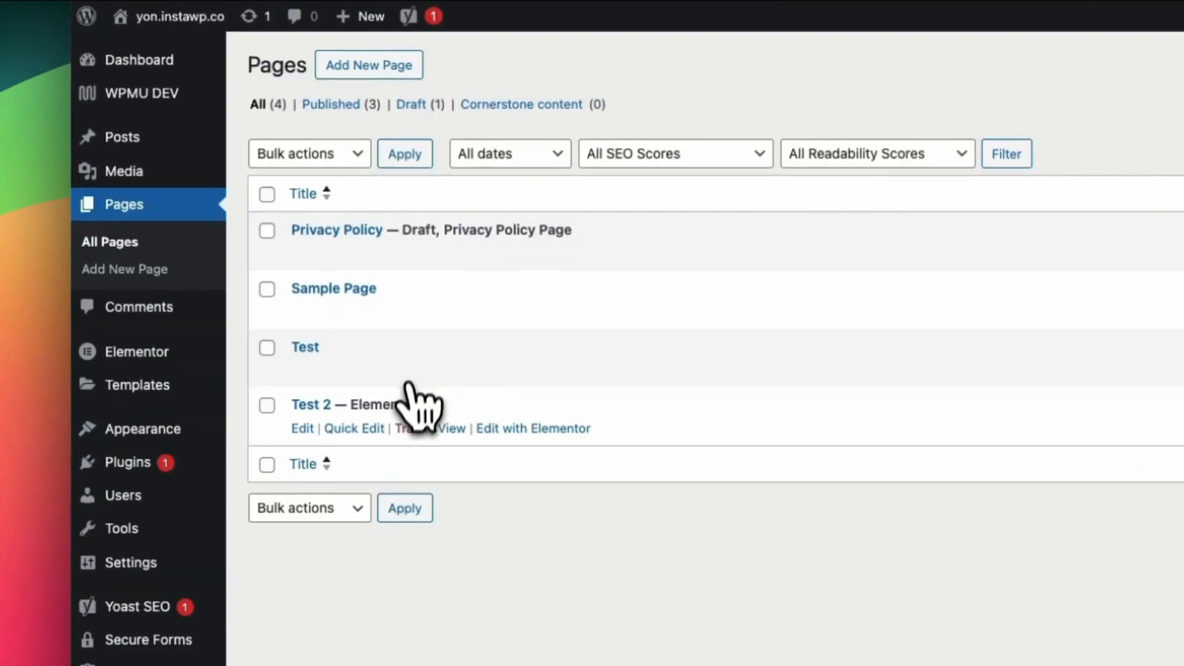
click(542, 430)
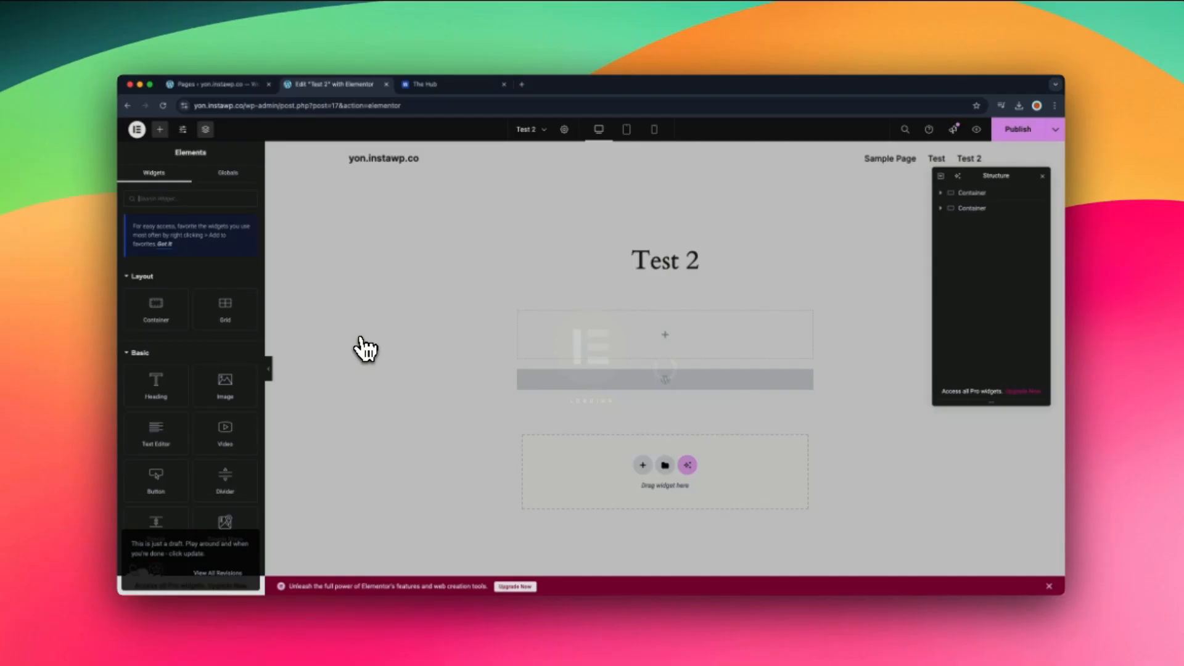
Add a Shortcode widget containing the copied form shortcode to the Test 2 page and publish the page
text(short)
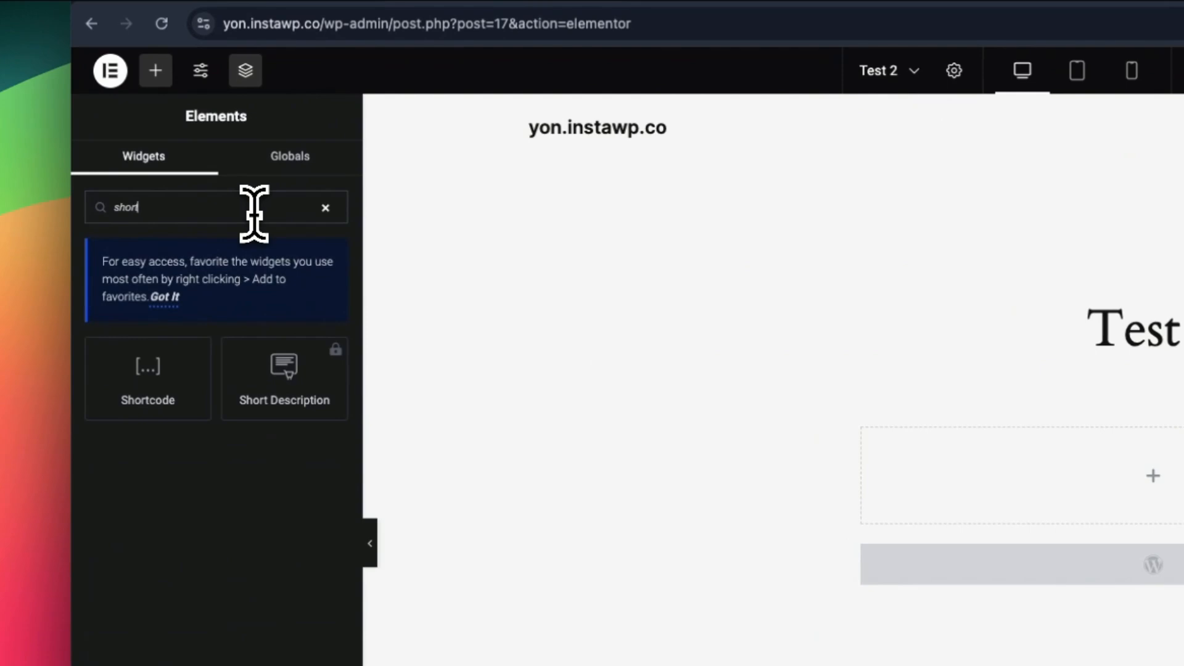
click(157, 385)
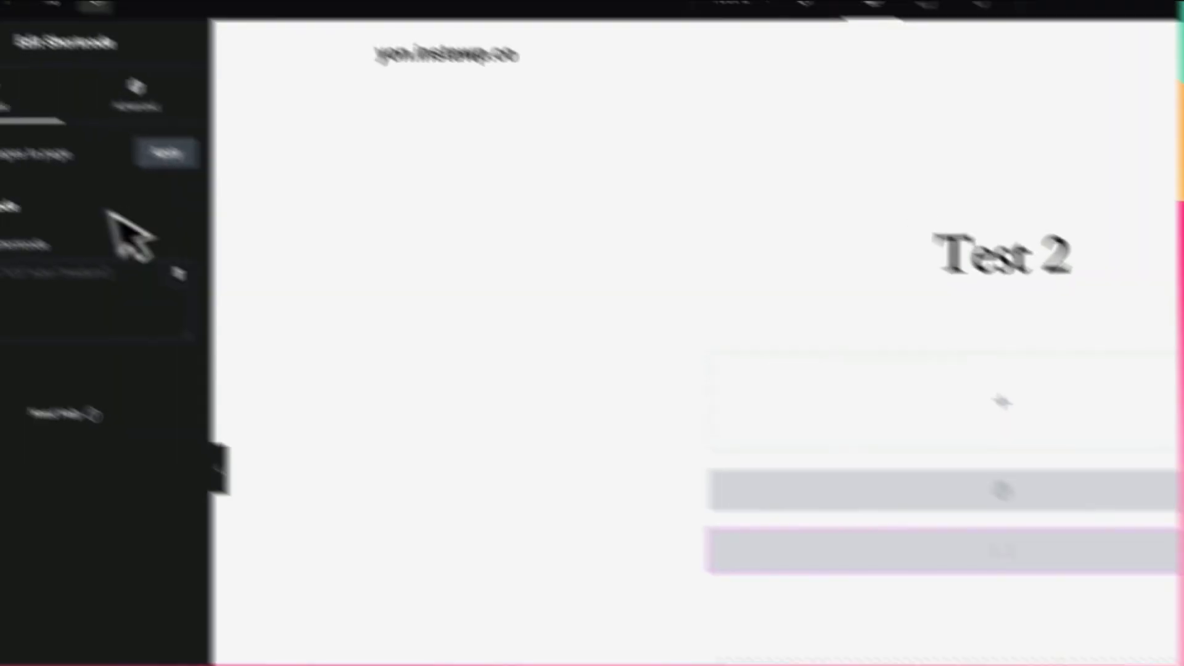
click(151, 376)
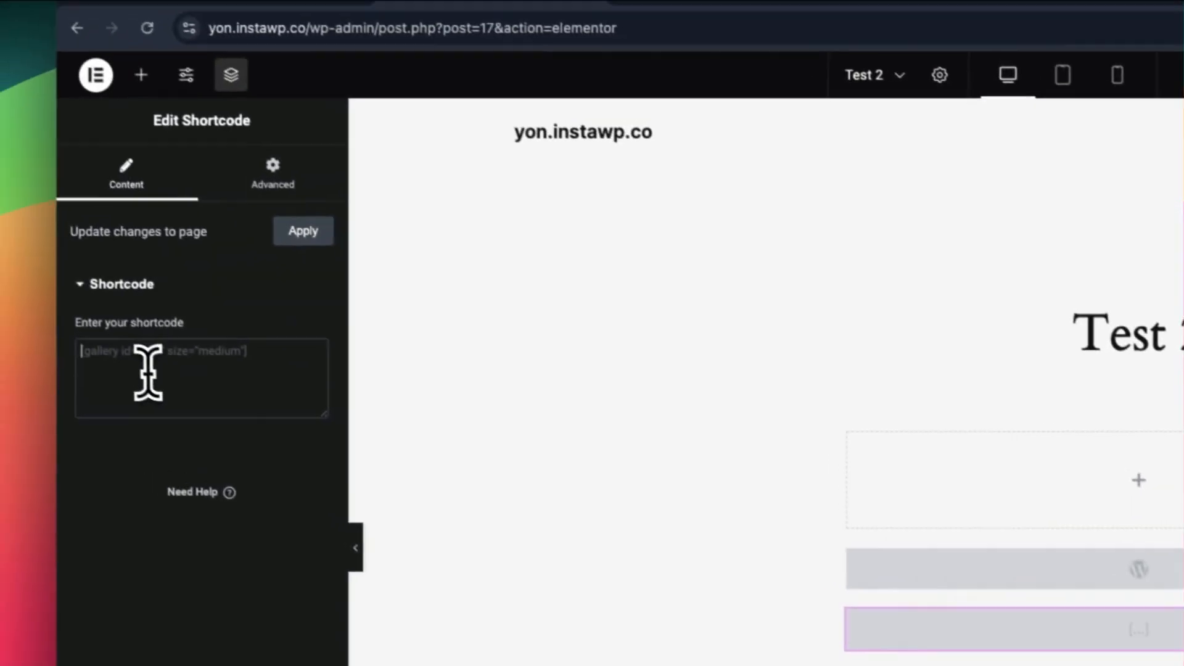
key(super+v)
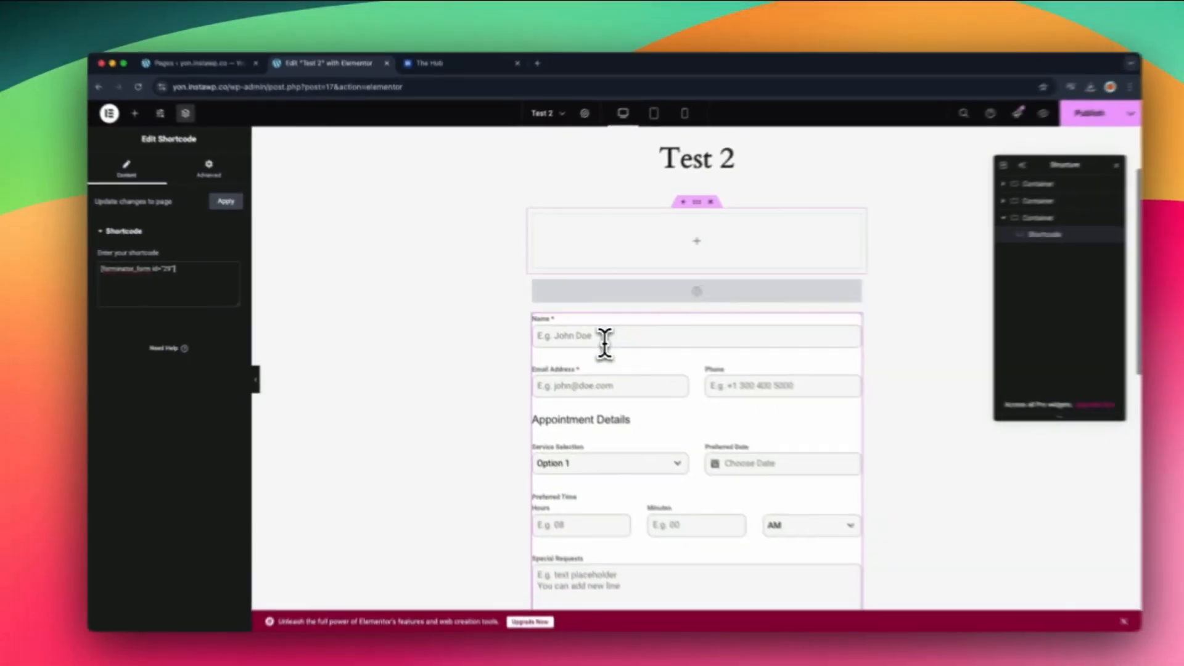
scroll(1011, 481, down, 3)
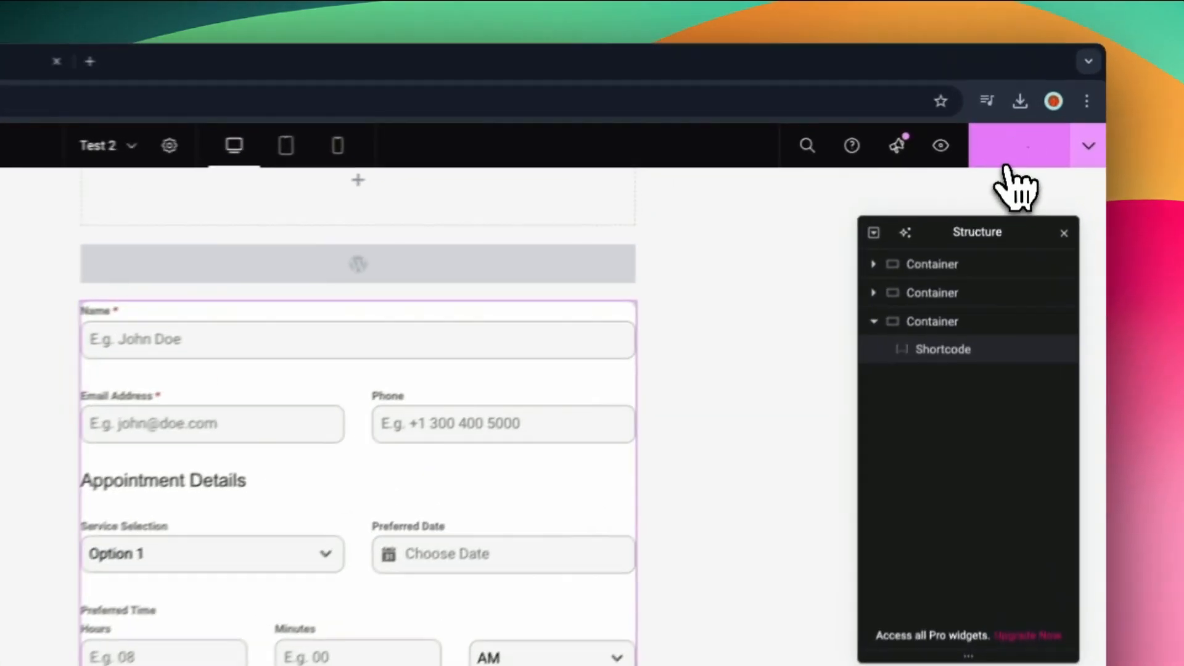
click(1017, 136)
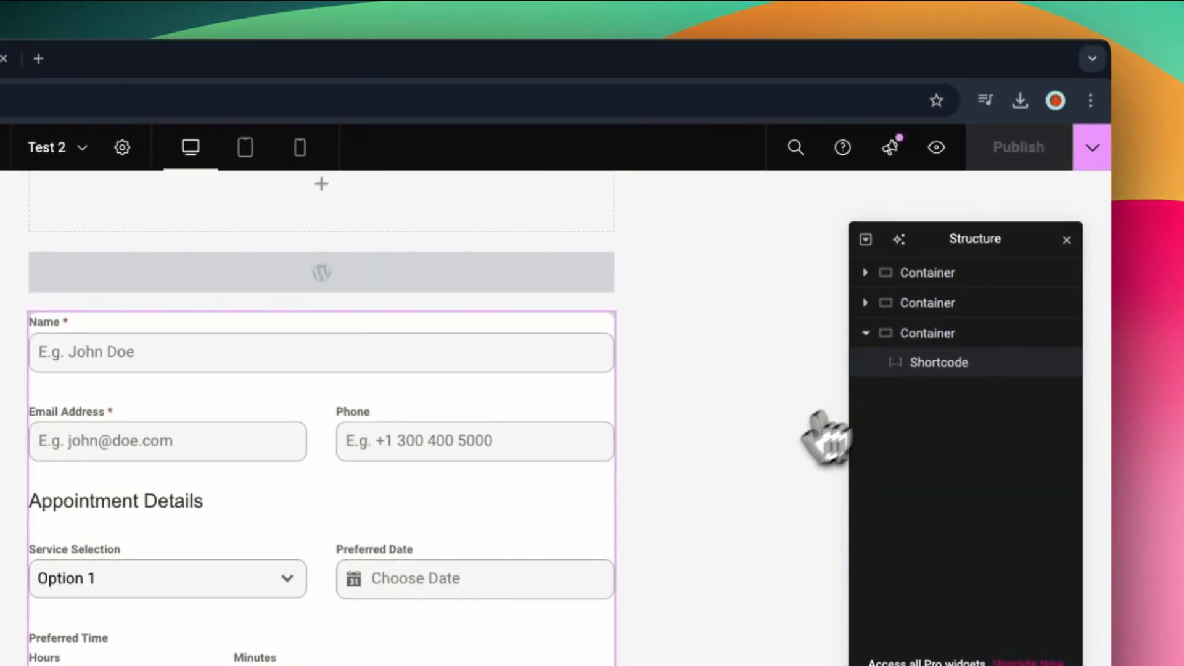